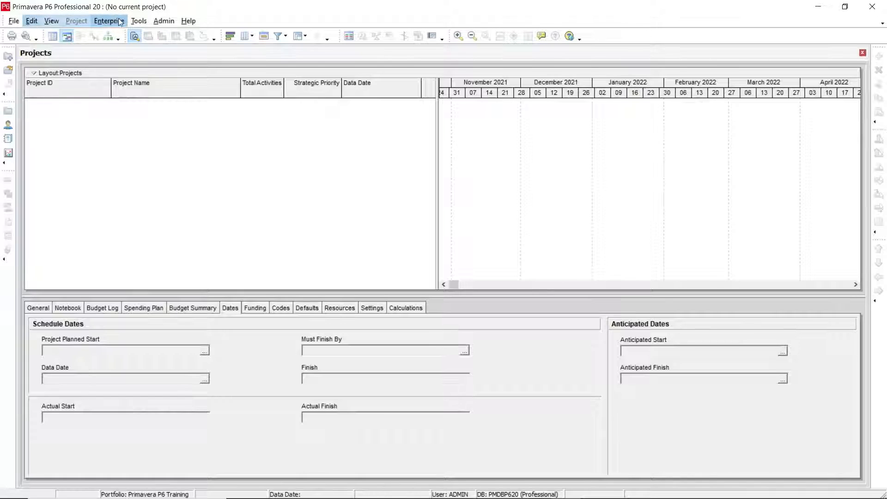
Open the Enterprise Project Structure, then enlarge and reposition its window so the whole hierarchy is readable.
{"action": "left_click", "coordinate": [109, 22]}
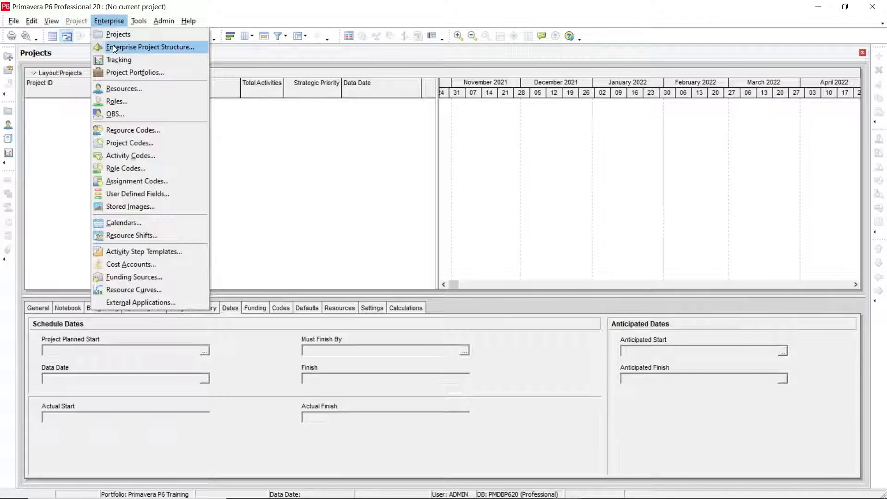
{"action": "left_click", "coordinate": [149, 47]}
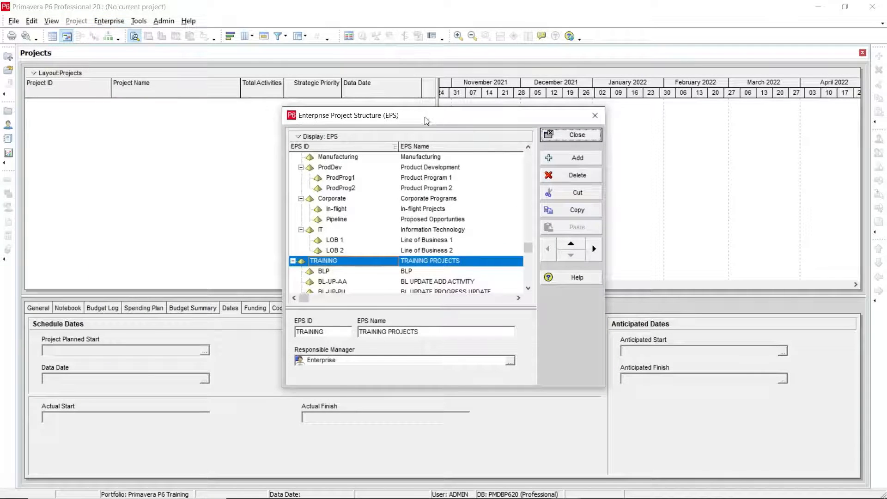
{"action": "left_click_drag", "start_coordinate": [425, 117], "coordinate": [346, 94]}
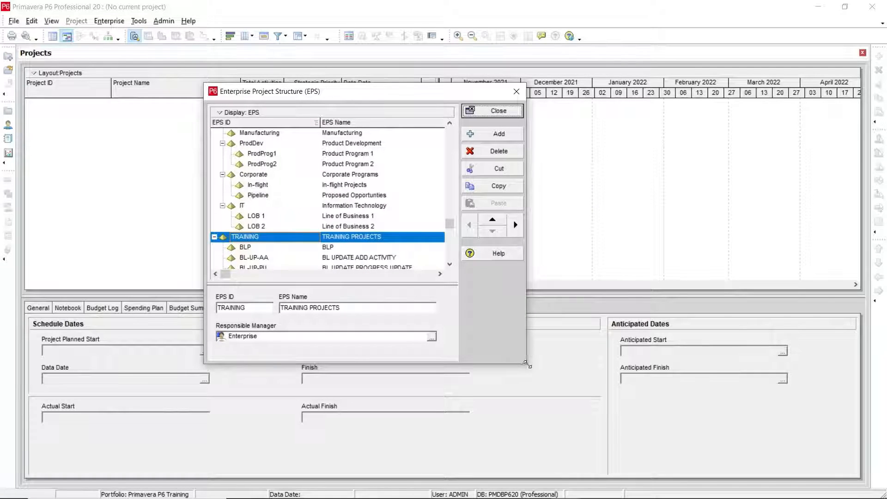
{"action": "left_click_drag", "start_coordinate": [526, 363], "coordinate": [684, 401]}
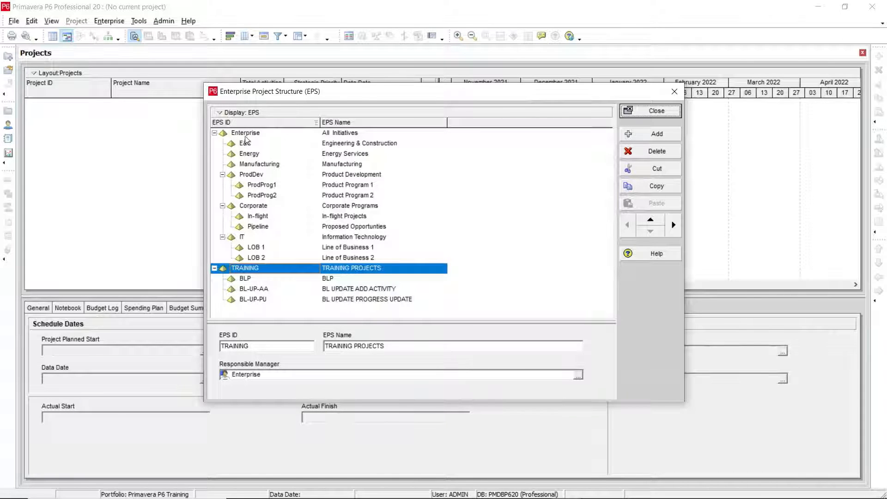
{"action": "left_click_drag", "start_coordinate": [305, 91], "coordinate": [296, 65]}
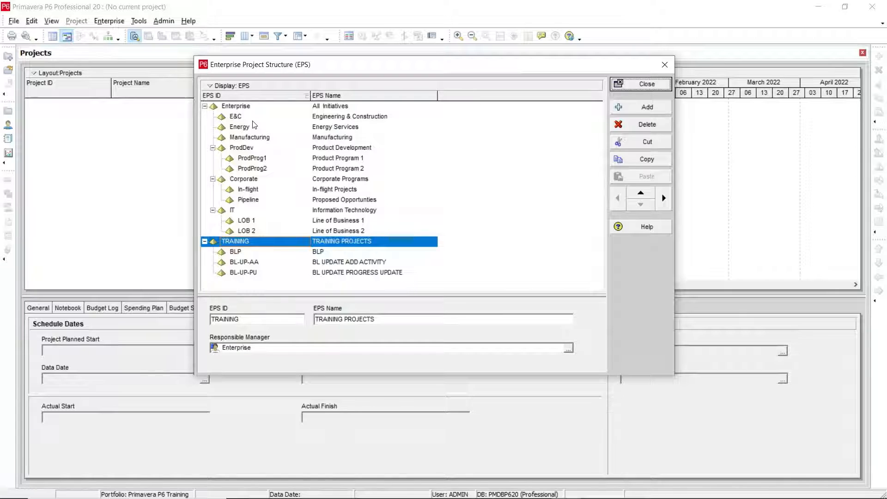
Examine the Enterprise, E&C, Energy and ProdProg1 nodes and their details in the hierarchy.
{"action": "left_click", "coordinate": [227, 109]}
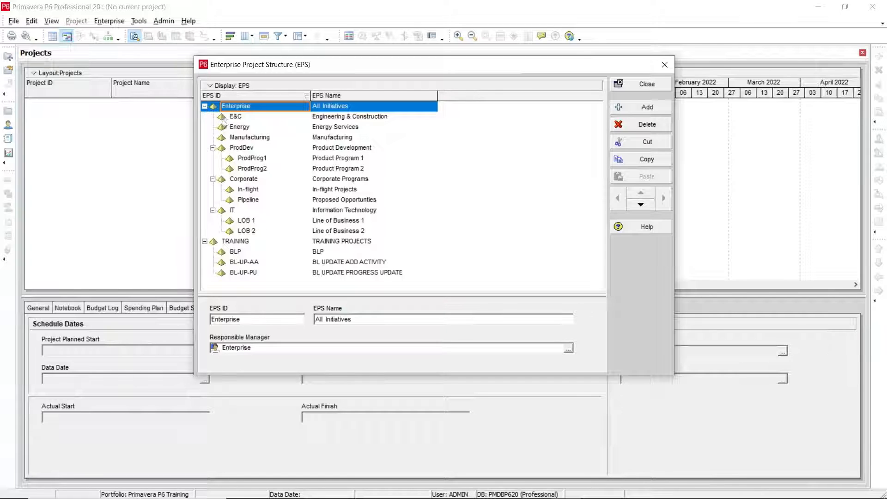
{"action": "left_click", "coordinate": [237, 118]}
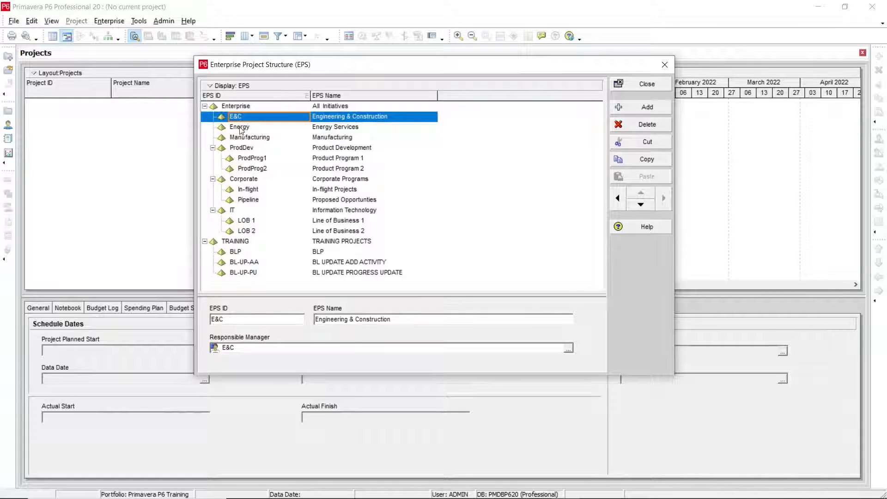
{"action": "left_click", "coordinate": [240, 128]}
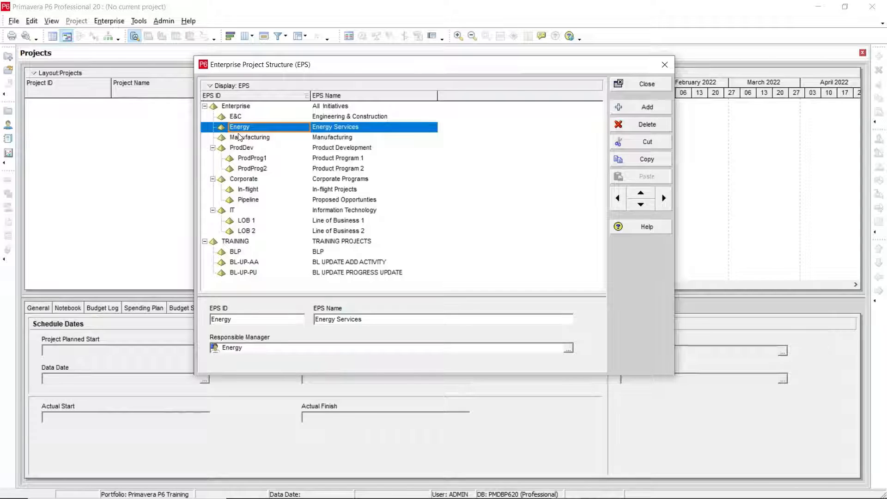
{"action": "left_click", "coordinate": [244, 162]}
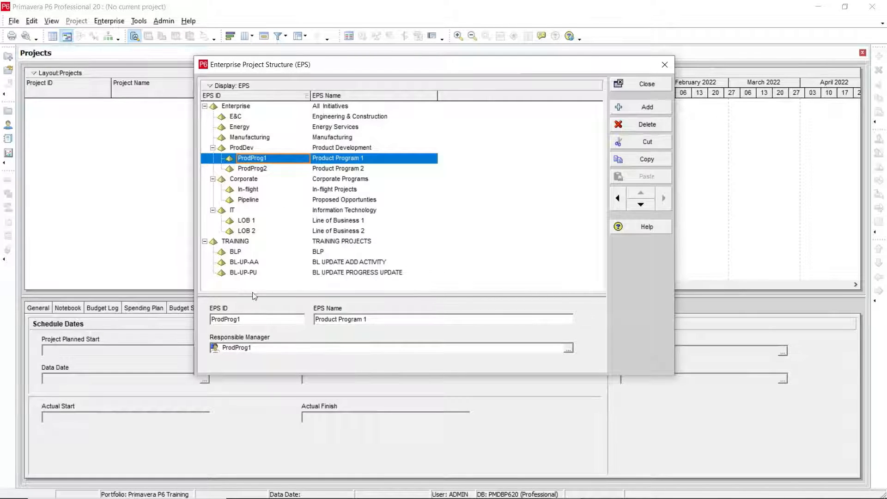
Add a new EPS node after BL-UP-PU and promote it to the top level of the hierarchy.
{"action": "left_click", "coordinate": [238, 272]}
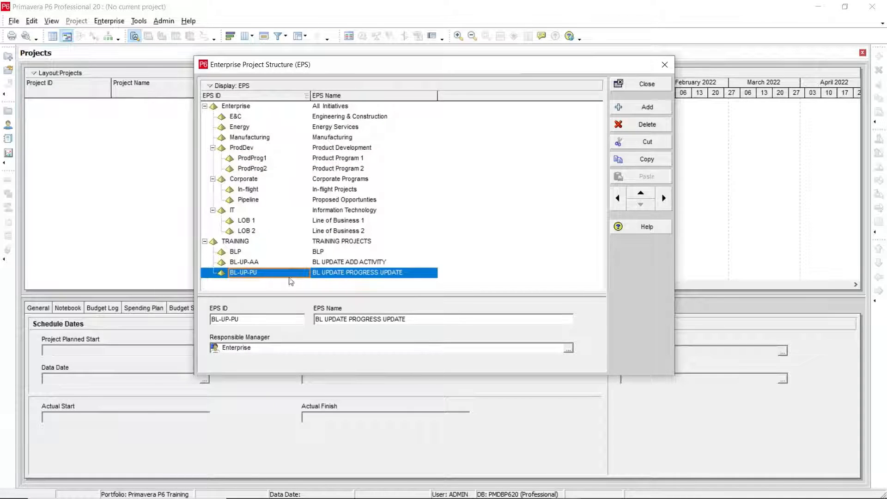
{"action": "left_click", "coordinate": [642, 111]}
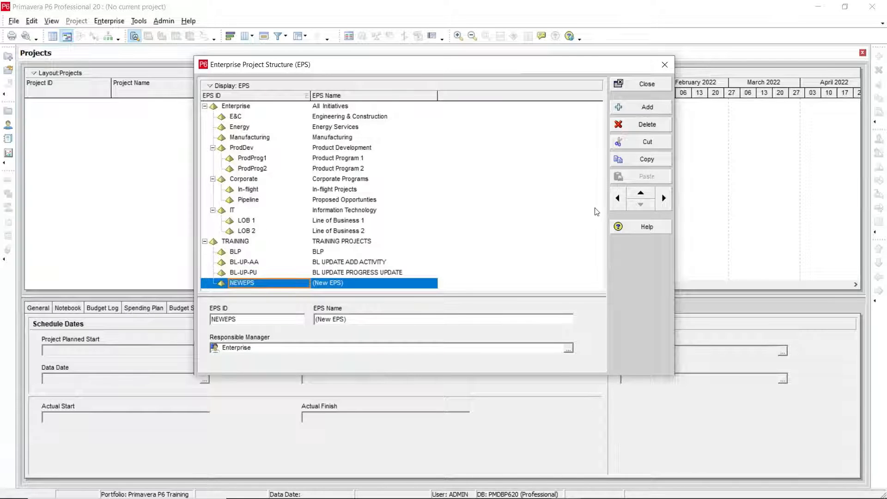
{"action": "left_click", "coordinate": [645, 193]}
{"action": "left_click", "coordinate": [642, 205]}
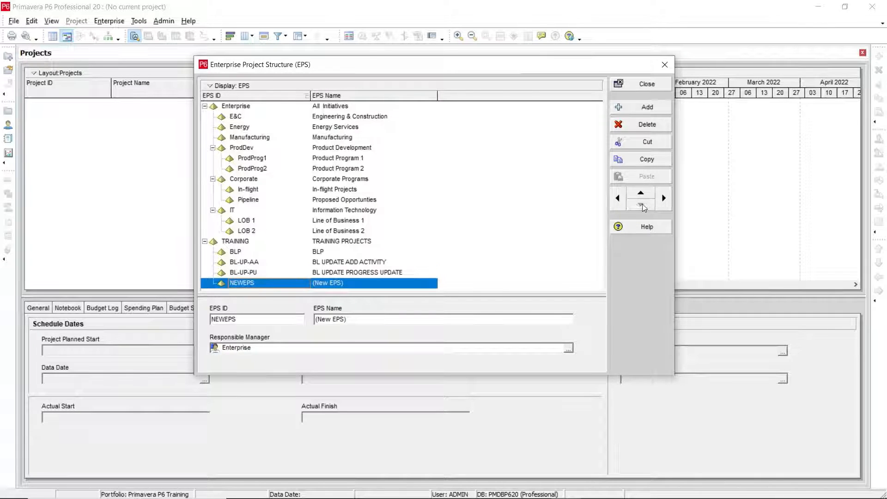
{"action": "left_click", "coordinate": [618, 200]}
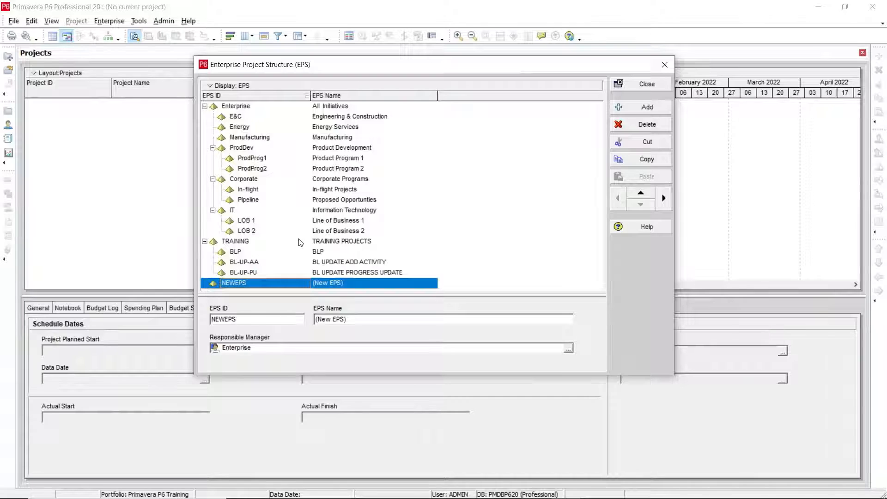
Set the new top-level node's EPS ID to Ent and its EPS name to ENTERPRISE.
{"action": "left_click", "coordinate": [276, 286]}
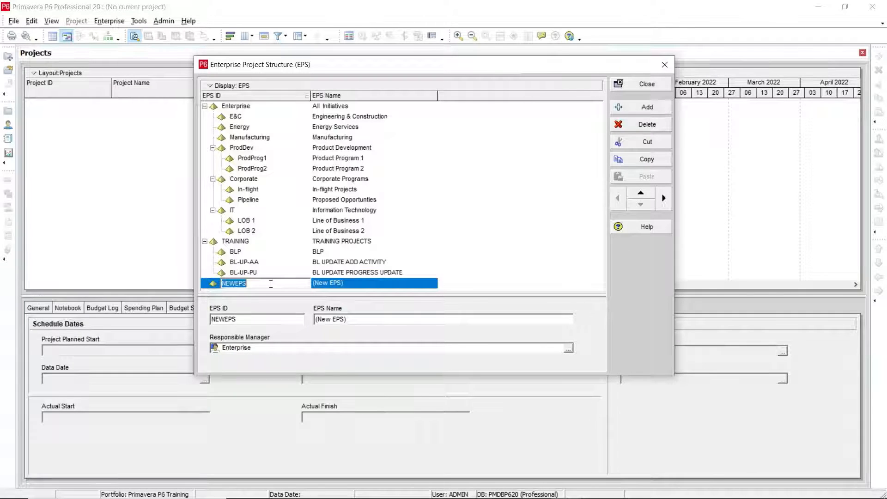
{"action": "type", "text": "Ent"}
{"action": "left_click", "coordinate": [340, 285]}
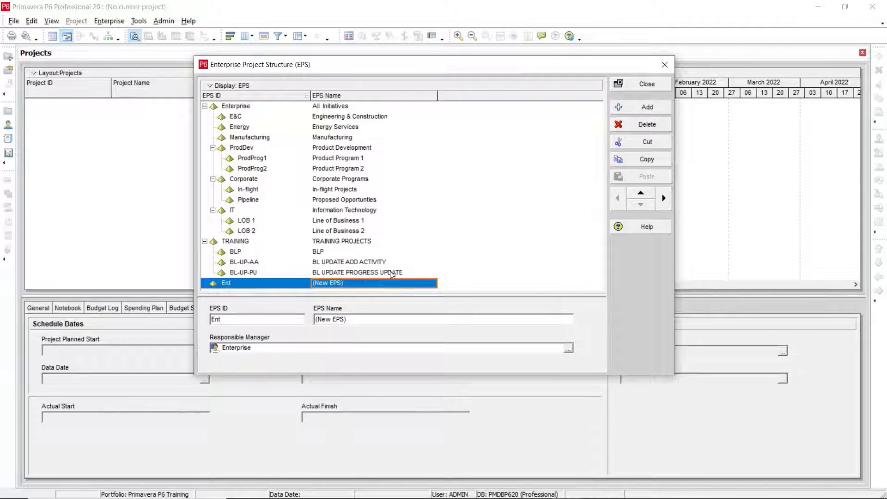
{"action": "left_click", "coordinate": [362, 285]}
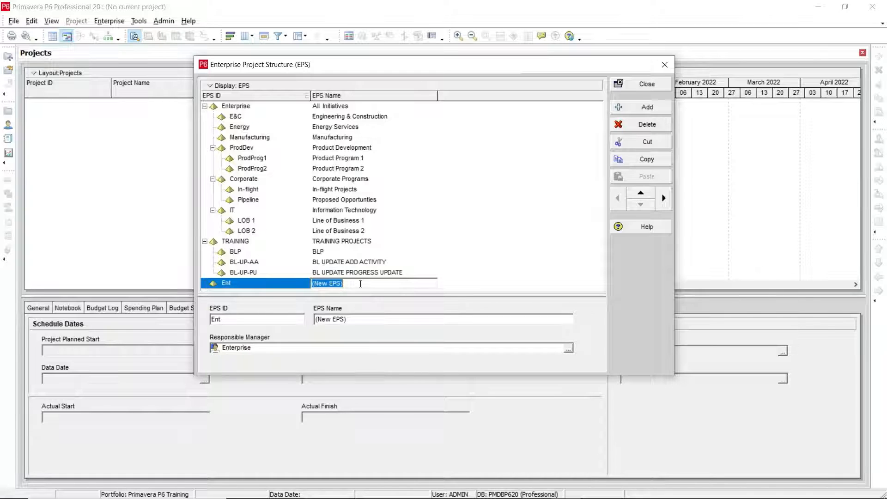
{"action": "type", "text": "E"}
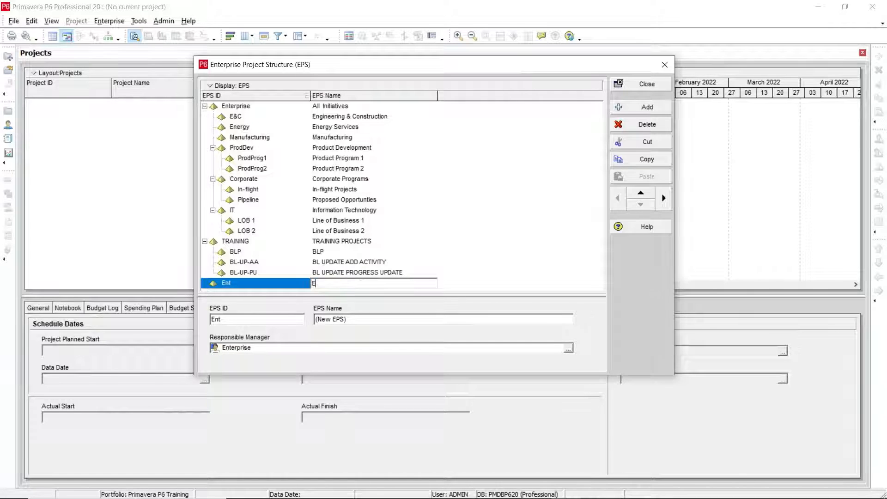
{"action": "type", "text": "NTERPRISE"}
{"action": "key", "text": "Return"}
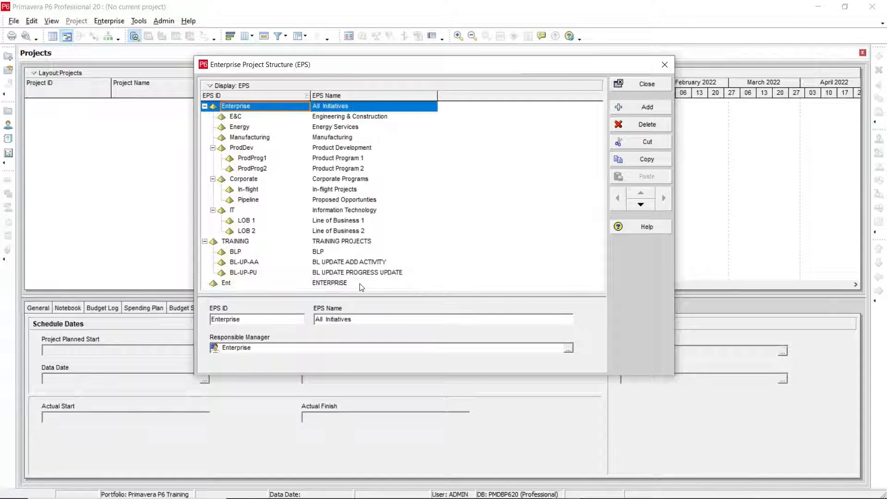
Add a child node under Ent and set its EPS ID to E&D.
{"action": "left_click", "coordinate": [330, 285]}
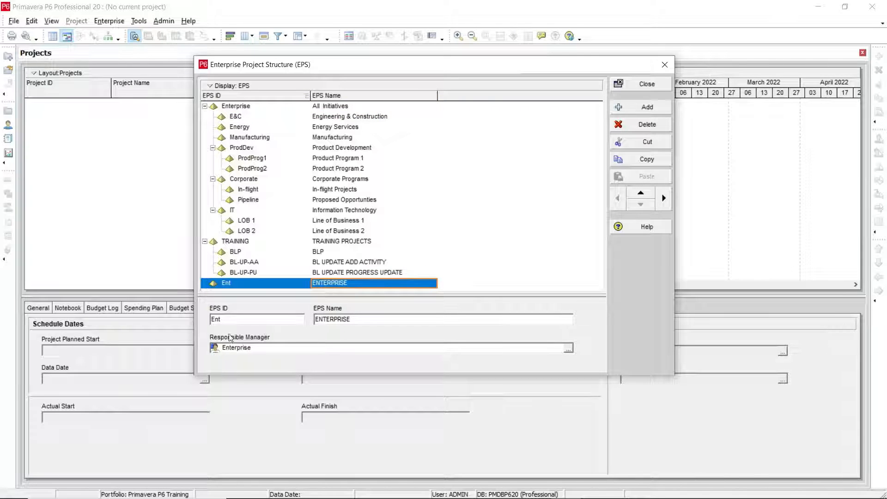
{"action": "left_click", "coordinate": [246, 283]}
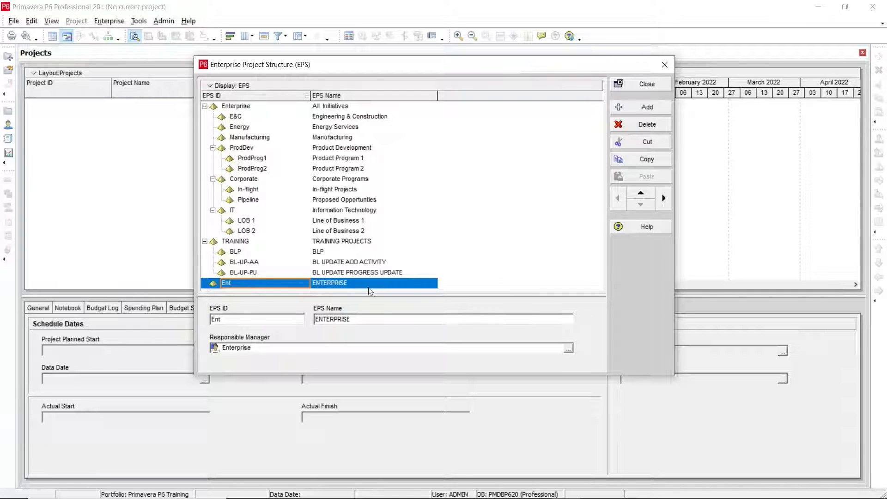
{"action": "left_click", "coordinate": [347, 283]}
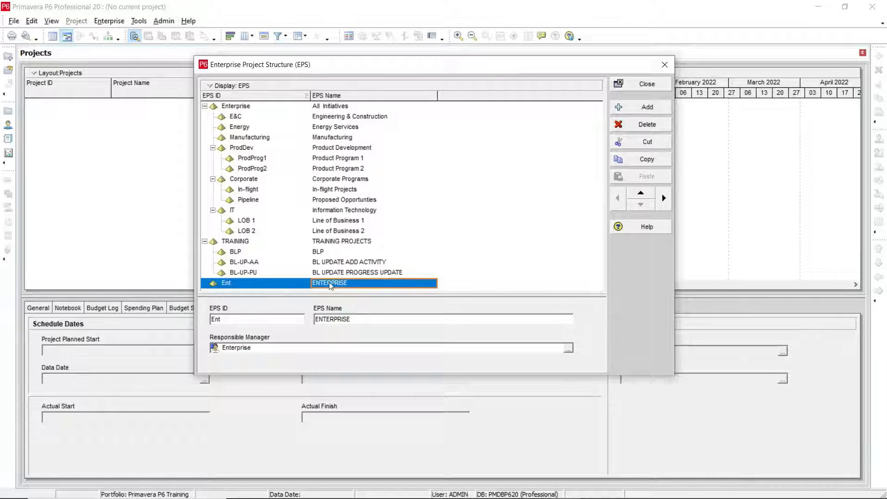
{"action": "left_click", "coordinate": [625, 110]}
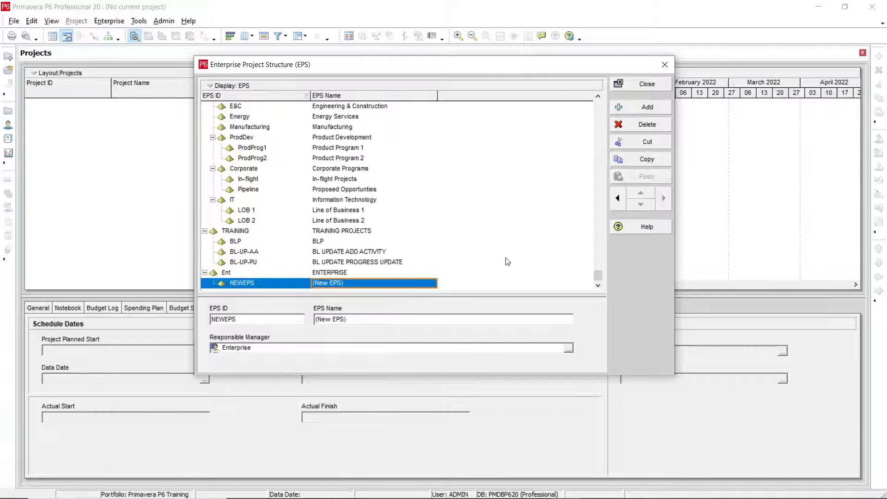
{"action": "left_click", "coordinate": [245, 287]}
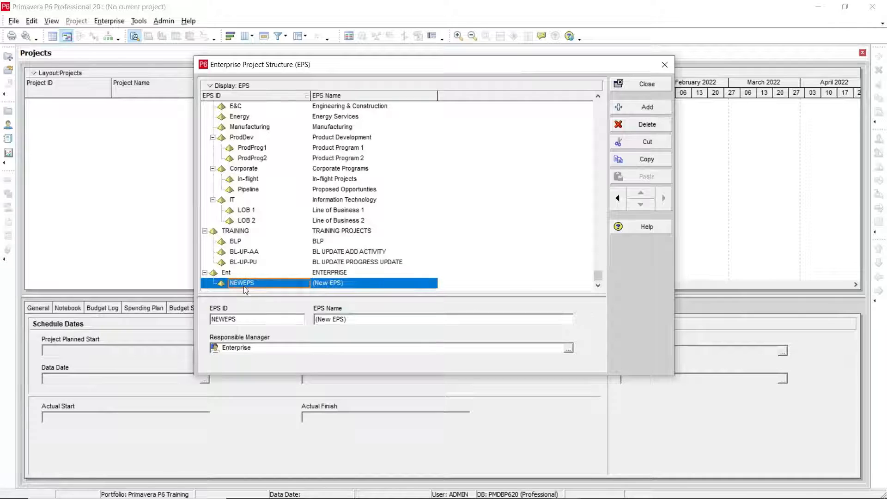
{"action": "left_click", "coordinate": [271, 285]}
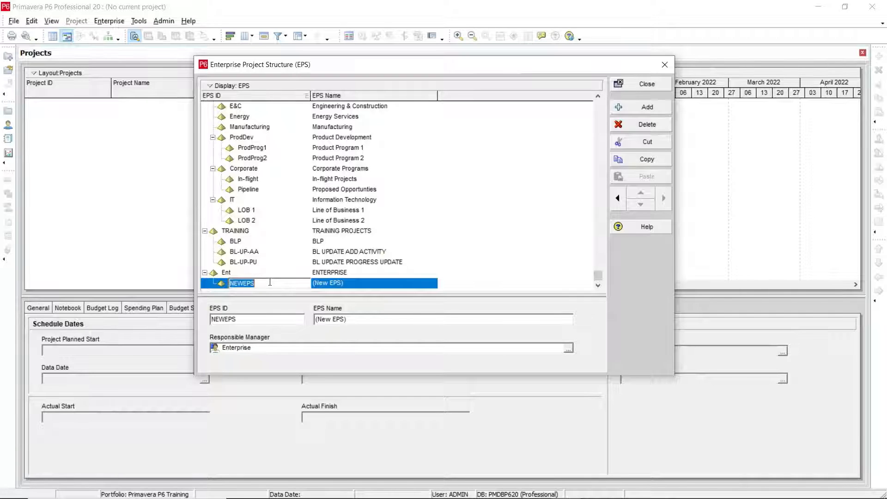
{"action": "type", "text": "E&D"}
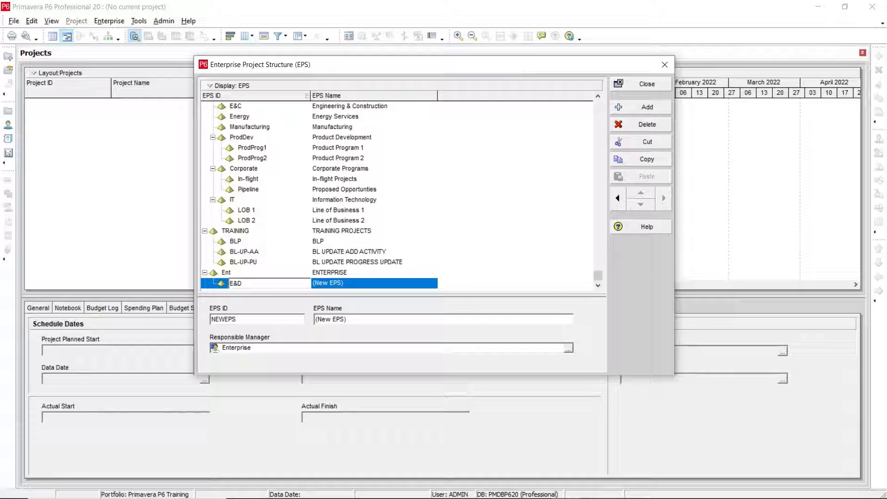
{"action": "key", "text": "Tab"}
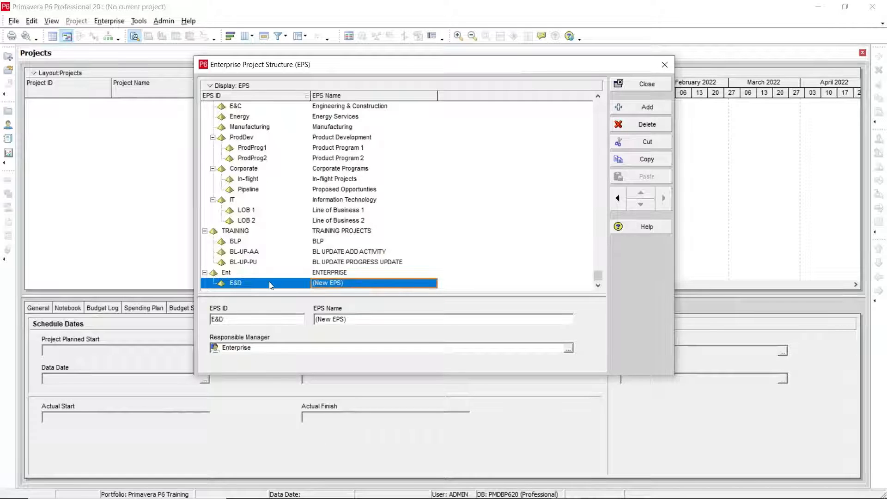
Set the E&D node's EPS name to ENGINEERING & DESIGN.
{"action": "type", "text": "E"}
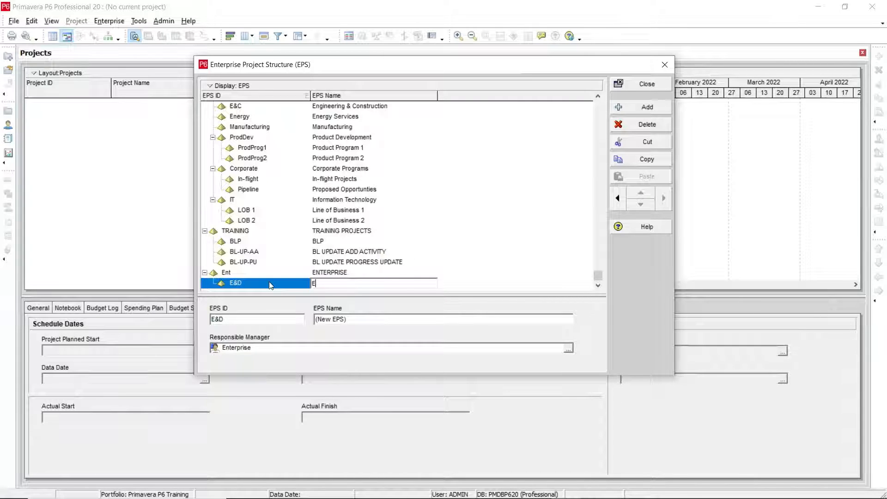
{"action": "type", "text": "NGINEERING & DE"}
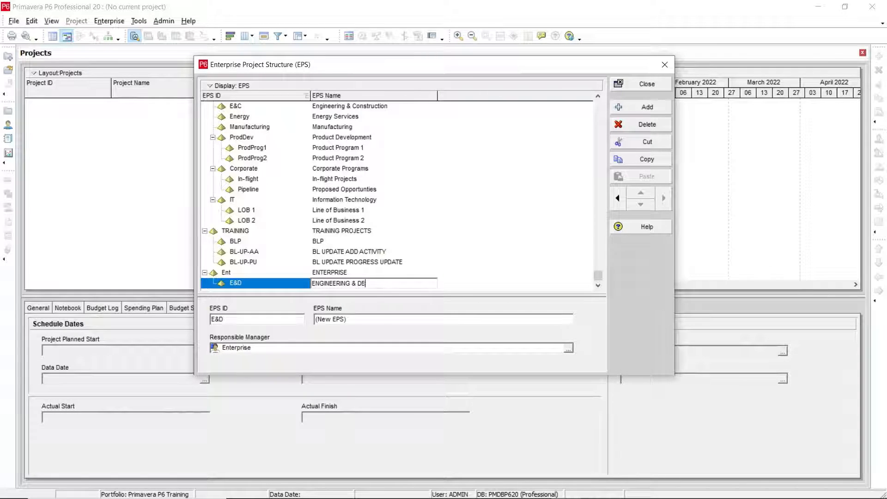
{"action": "type", "text": "SIGN"}
{"action": "key", "text": "Return"}
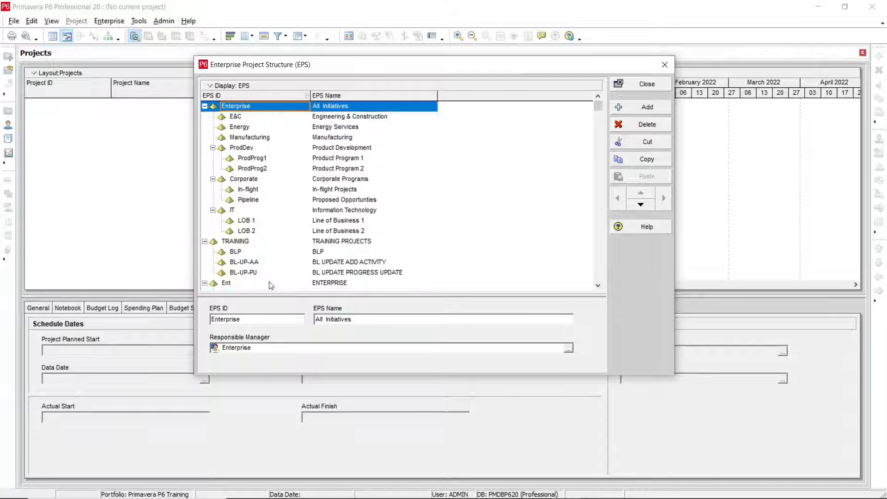
Add another child node under Ent after E&D and set its EPS ID to CON.
{"action": "scroll", "coordinate": [391, 235], "scroll_direction": "down", "scroll_amount": 1}
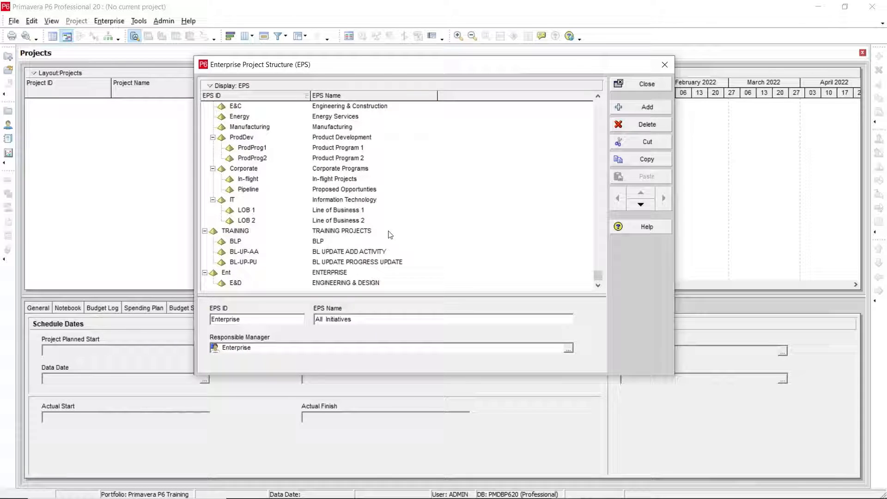
{"action": "left_click", "coordinate": [318, 282]}
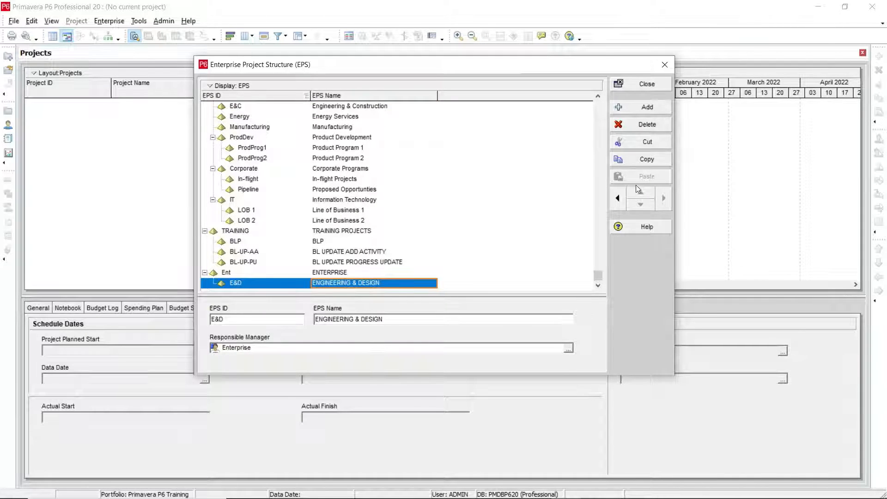
{"action": "left_click", "coordinate": [645, 108]}
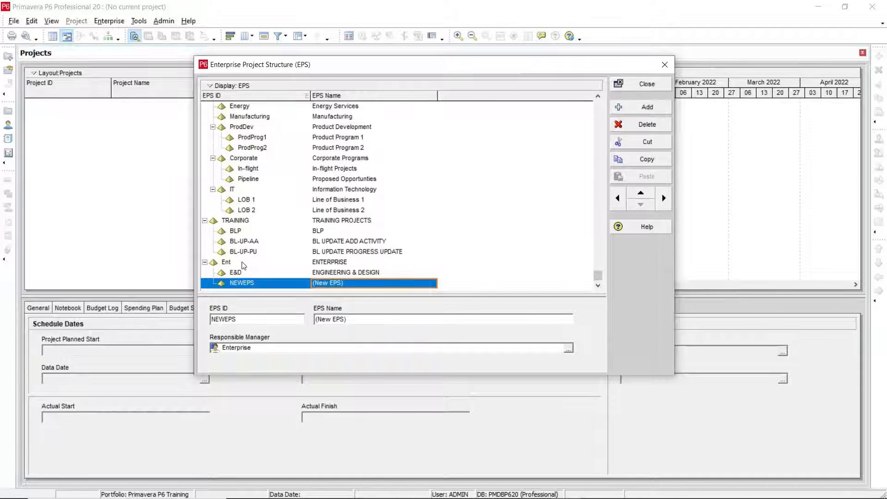
{"action": "left_click", "coordinate": [267, 288]}
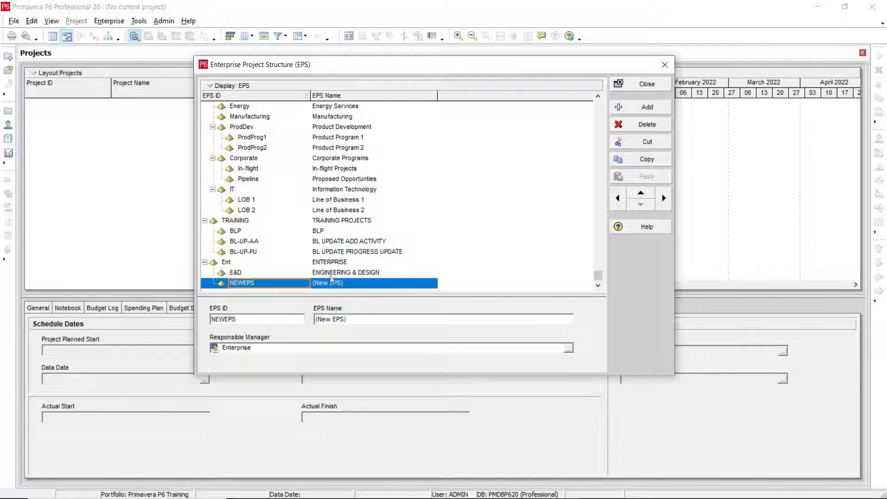
{"action": "left_click", "coordinate": [326, 274]}
{"action": "left_click", "coordinate": [260, 284]}
{"action": "left_click", "coordinate": [260, 284]}
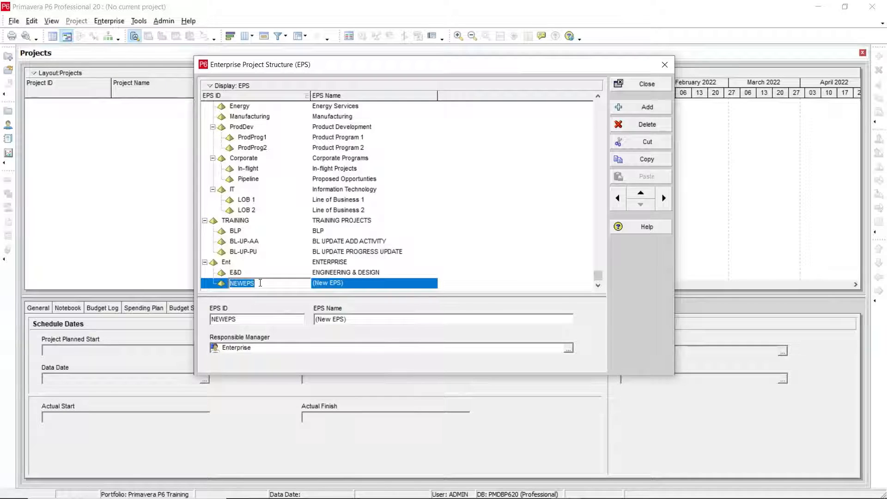
{"action": "type", "text": "C"}
{"action": "key", "text": "Tab"}
Set the CON node's EPS name to CONSTRUCTION.
{"action": "type", "text": "CON"}
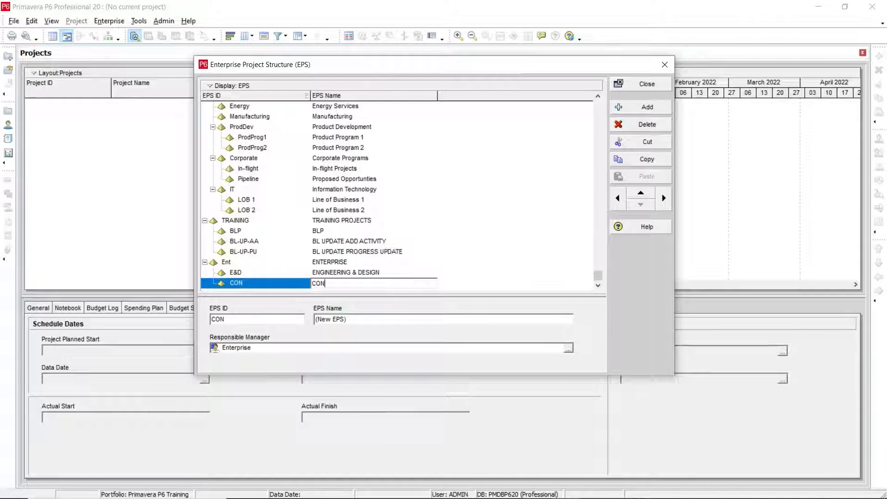
{"action": "type", "text": "STRUCTION"}
{"action": "key", "text": "Tab"}
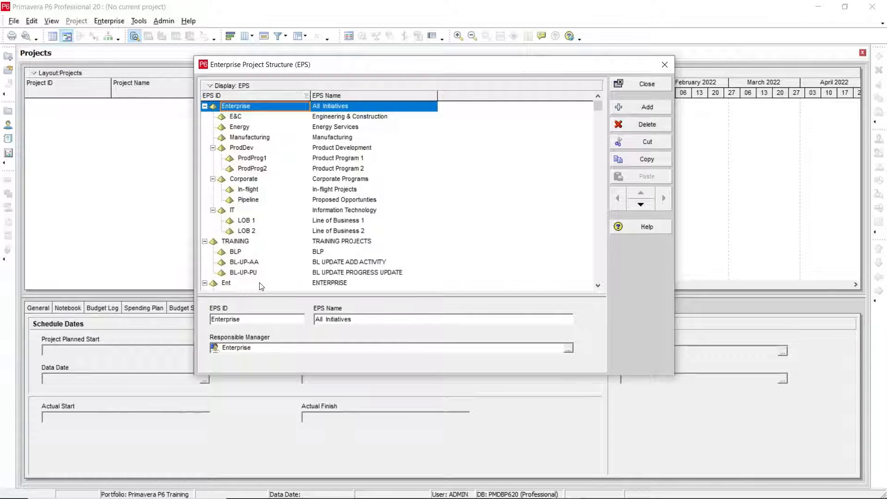
Add a new EPS node after CON under Ent and set its EPS ID to MNU.
{"action": "scroll", "coordinate": [261, 286], "scroll_direction": "down", "scroll_amount": 1}
{"action": "left_click", "coordinate": [249, 283]}
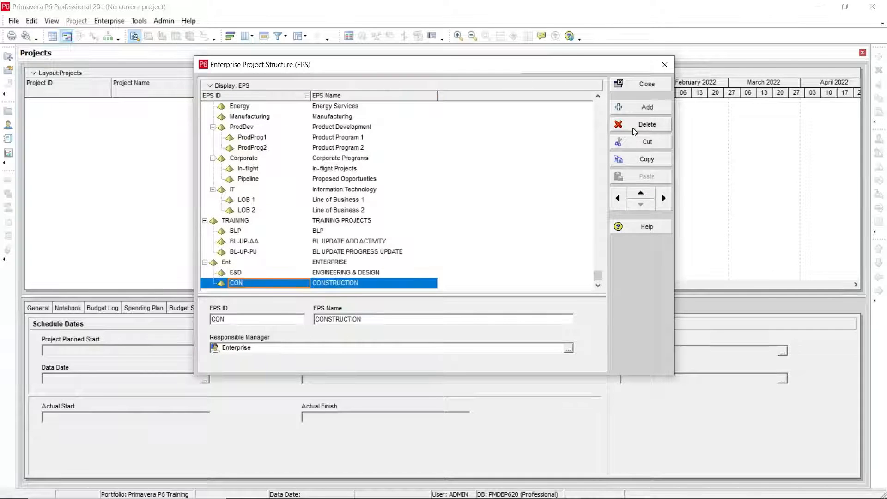
{"action": "left_click", "coordinate": [628, 107]}
{"action": "left_click", "coordinate": [283, 283]}
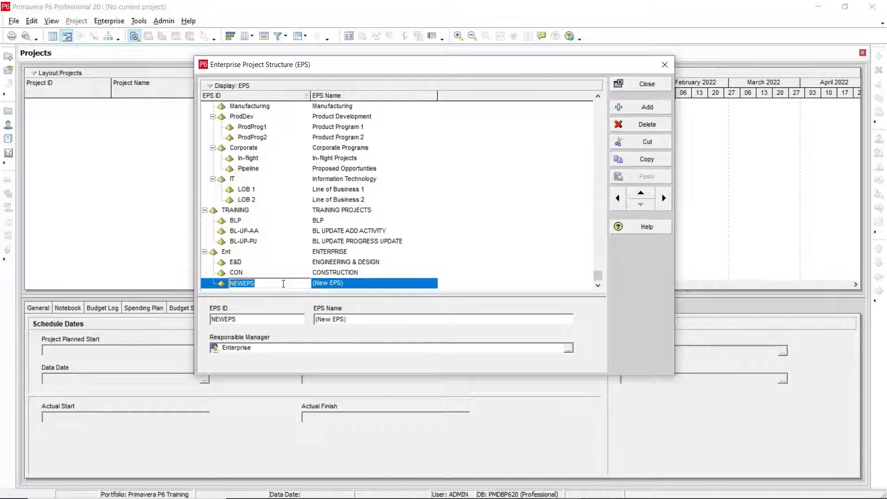
{"action": "type", "text": "MNU"}
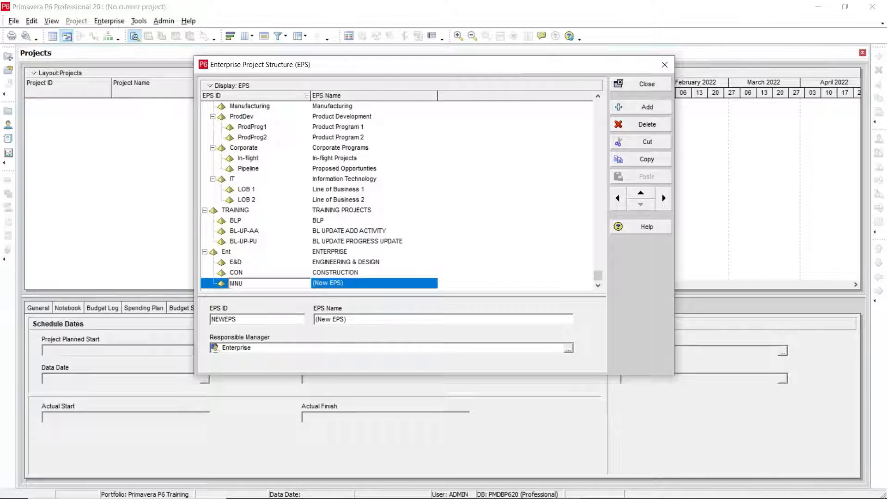
{"action": "key", "text": "Tab"}
Set the MNU node's EPS name to MAUFACTURING UNITS.
{"action": "type", "text": "MA"}
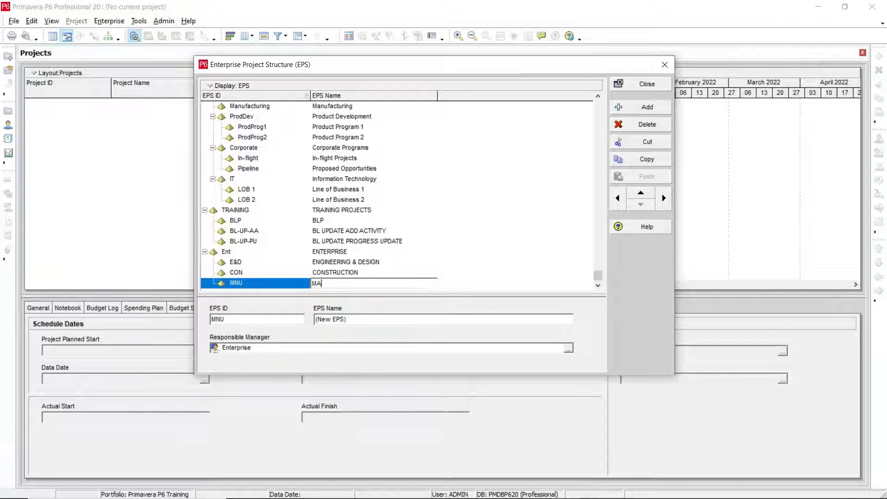
{"action": "type", "text": "UFACTURING UNITS"}
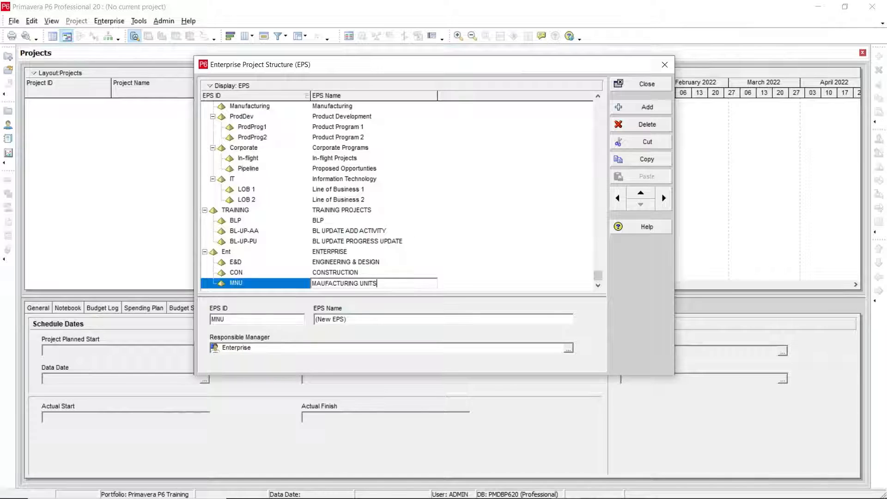
{"action": "key", "text": "Return"}
Add a new EPS node after MNU, keeping it at child level under Ent, and set its EPS ID to TCS.
{"action": "scroll", "coordinate": [279, 285], "scroll_direction": "down", "scroll_amount": 2}
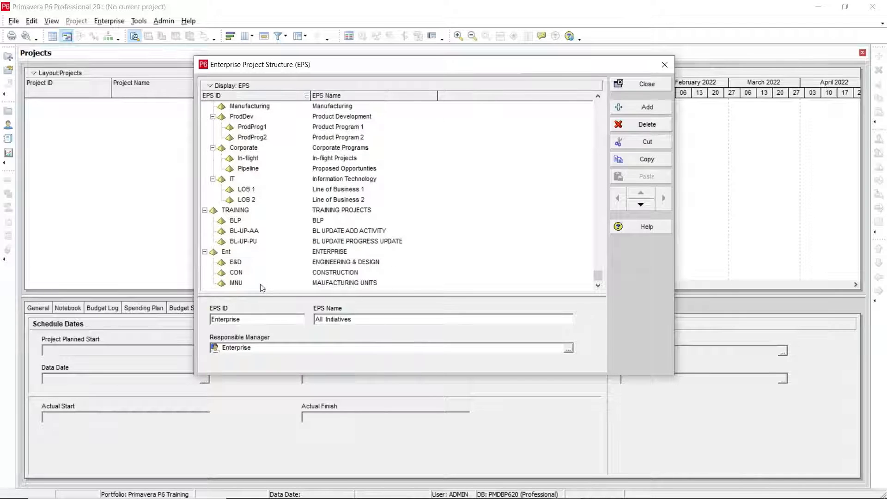
{"action": "left_click", "coordinate": [262, 283]}
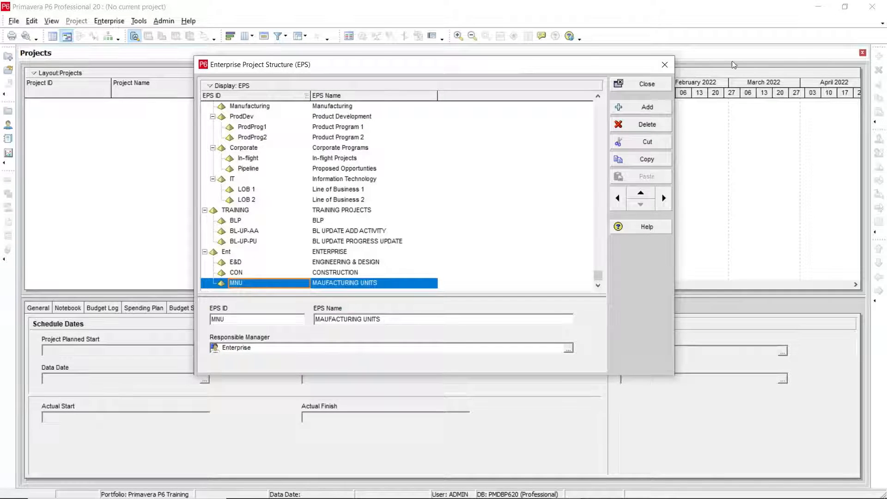
{"action": "left_click", "coordinate": [647, 107]}
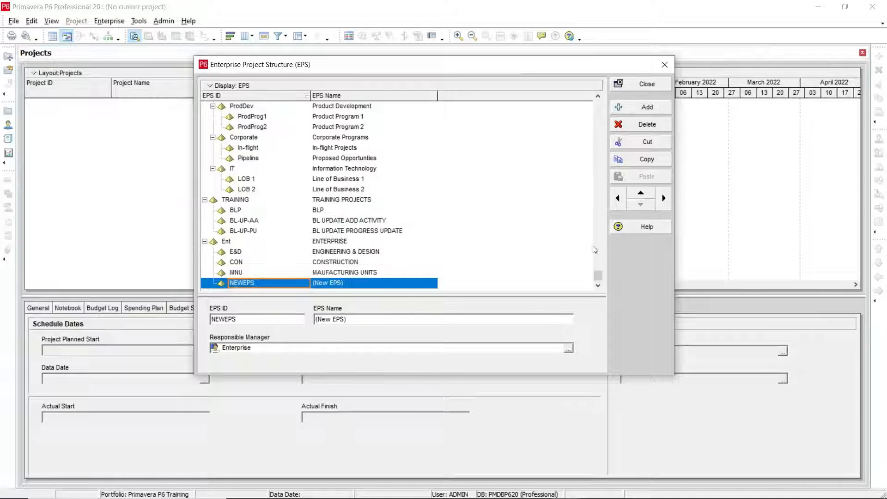
{"action": "left_click", "coordinate": [617, 198]}
{"action": "left_click", "coordinate": [663, 198]}
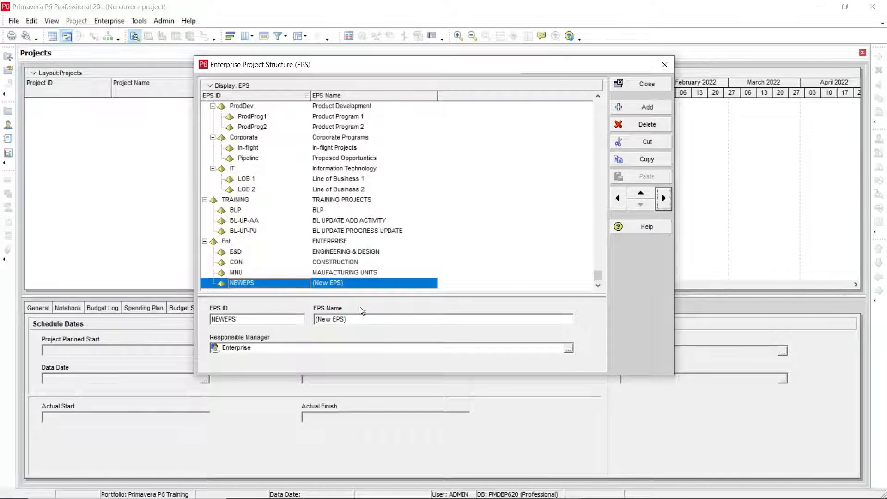
{"action": "left_click", "coordinate": [274, 284]}
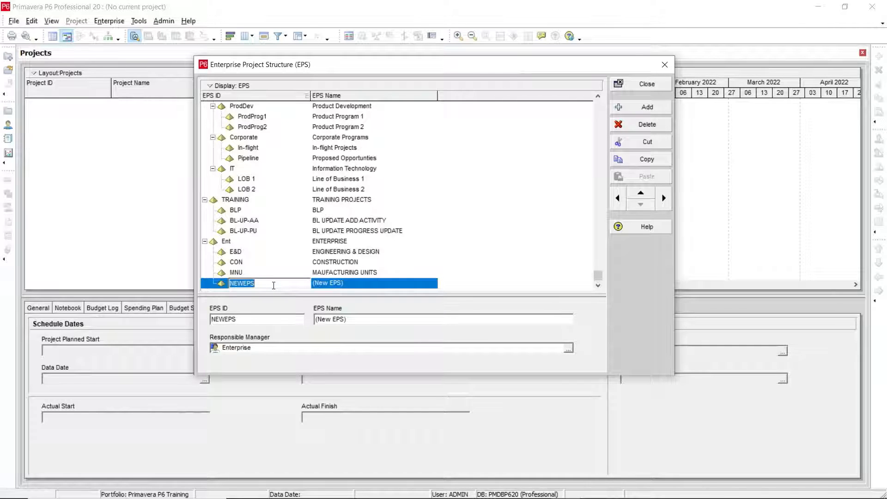
{"action": "type", "text": "T"}
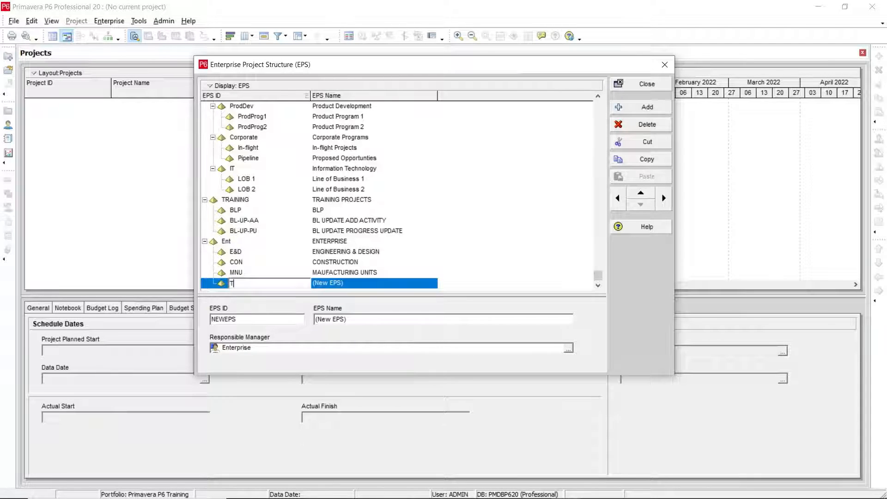
{"action": "type", "text": "CS"}
{"action": "key", "text": "Return"}
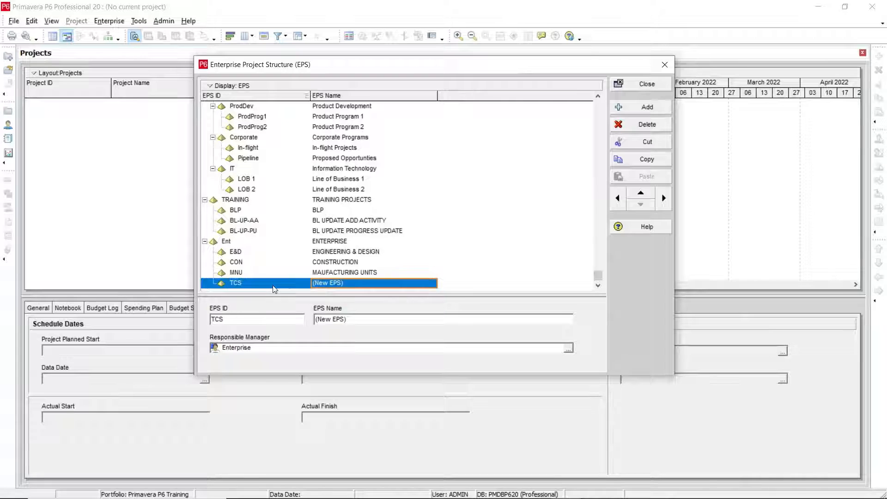
Set the TCS node's EPS name to TECHNOLOGY SERVICES.
{"action": "type", "text": "TECHN"}
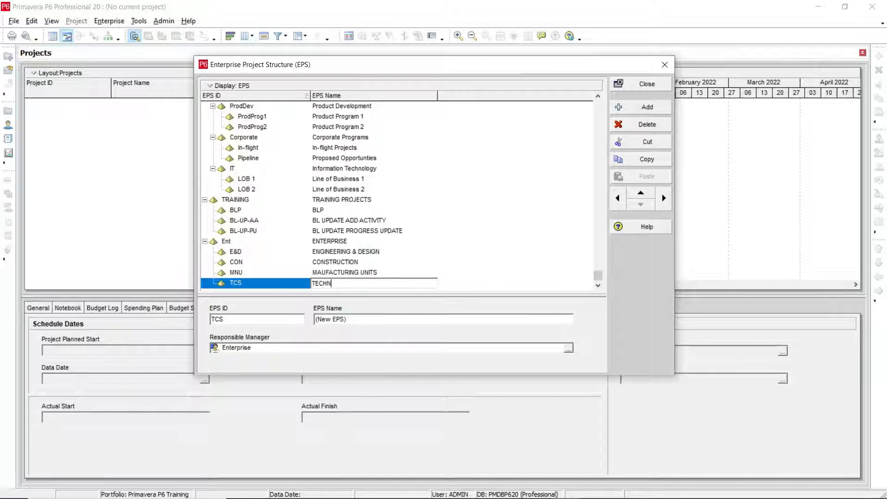
{"action": "type", "text": "OLOGY SERVICES"}
{"action": "key", "text": "Return"}
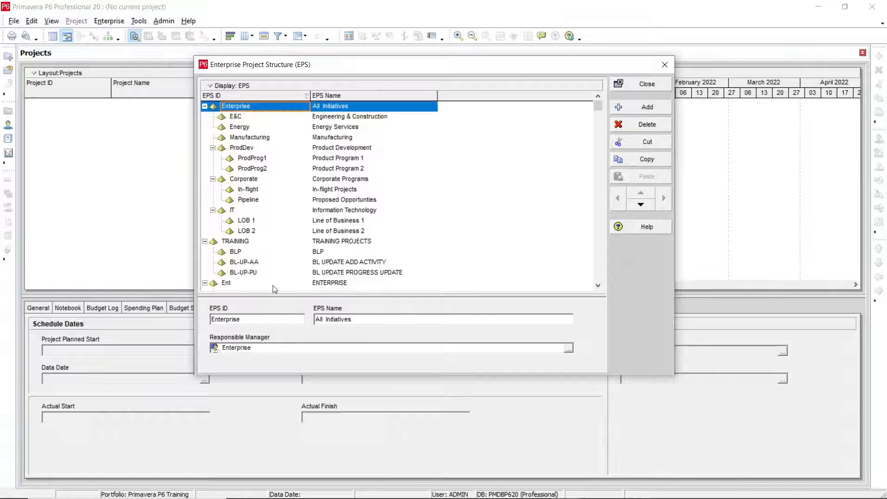
Add a new EPS node after TCS under Ent and set its EPS ID to HTS.
{"action": "scroll", "coordinate": [319, 257], "scroll_direction": "down", "scroll_amount": 2}
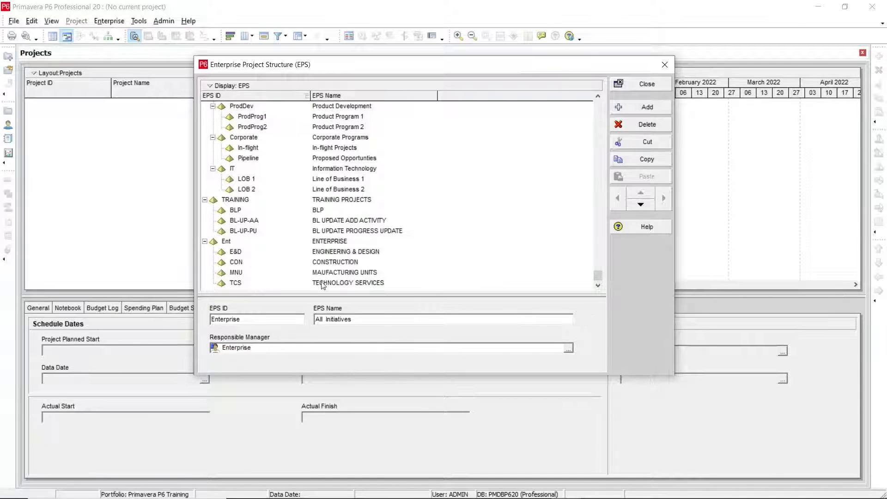
{"action": "left_click", "coordinate": [322, 284]}
{"action": "left_click", "coordinate": [647, 107]}
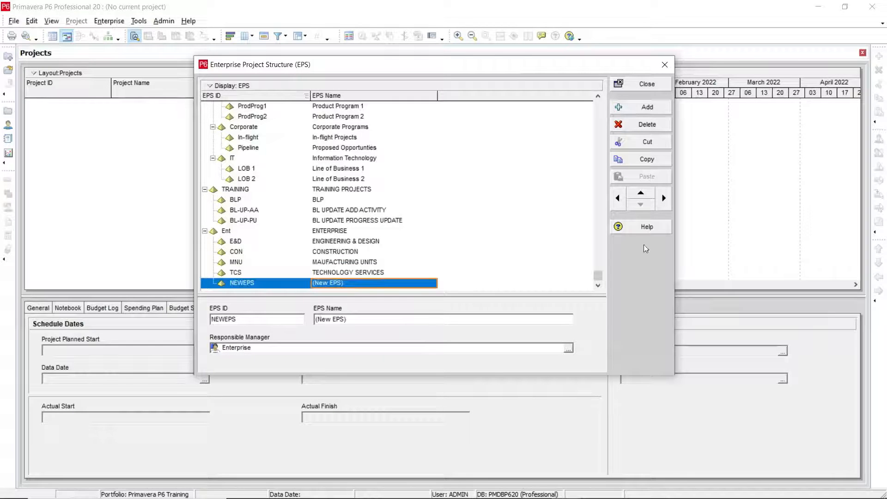
{"action": "left_click", "coordinate": [262, 280]}
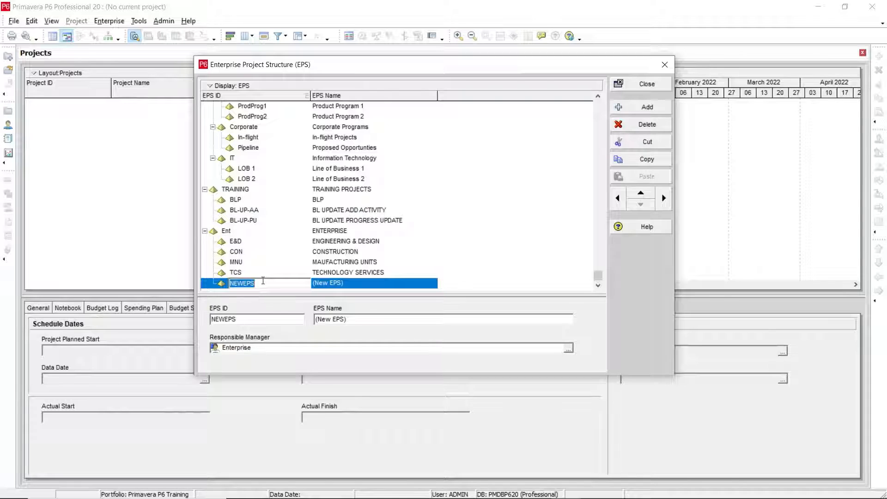
{"action": "type", "text": "HTS"}
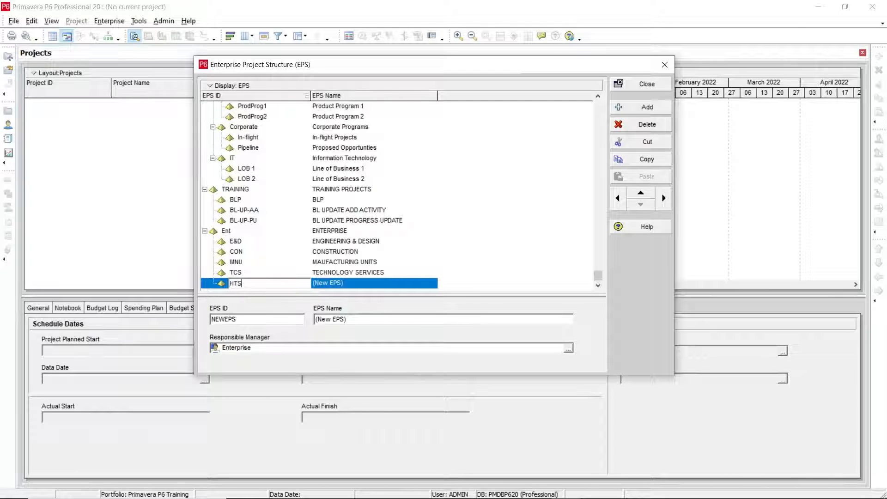
{"action": "key", "text": "Tab"}
Set the HTS node's EPS name to HOTEL SERVIES.
{"action": "type", "text": "HO"}
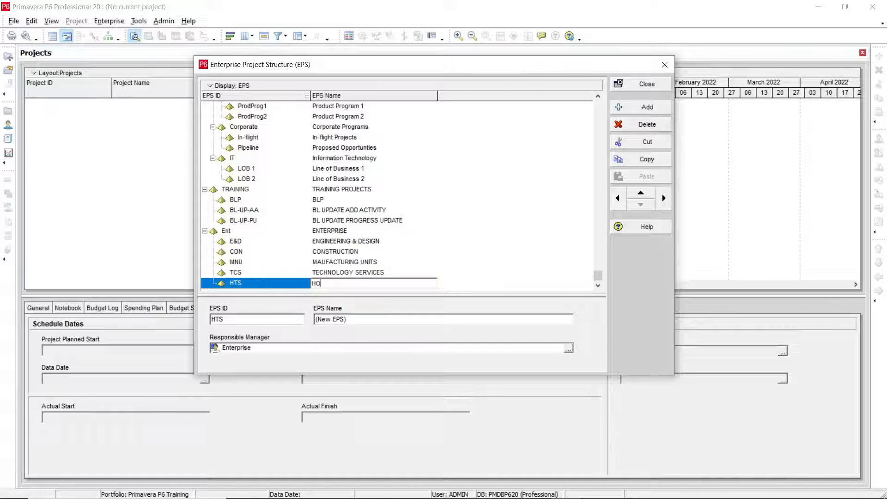
{"action": "type", "text": "TEL SERVICES"}
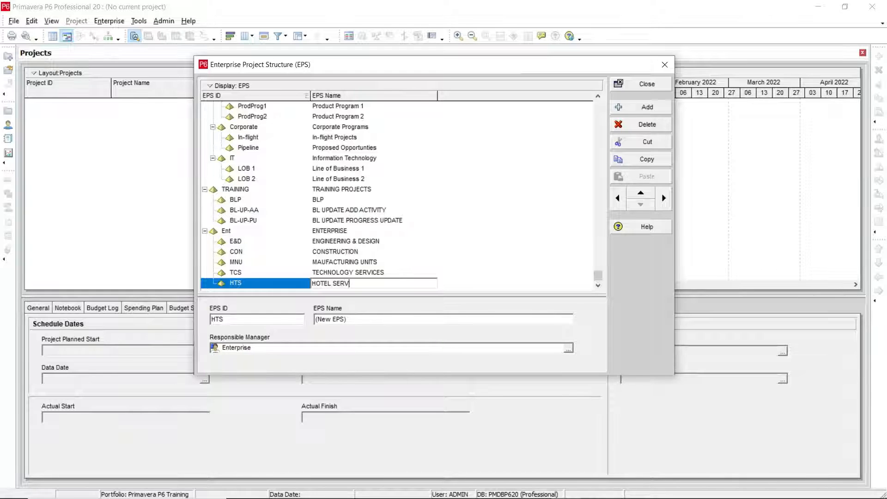
{"action": "key", "text": "Tab"}
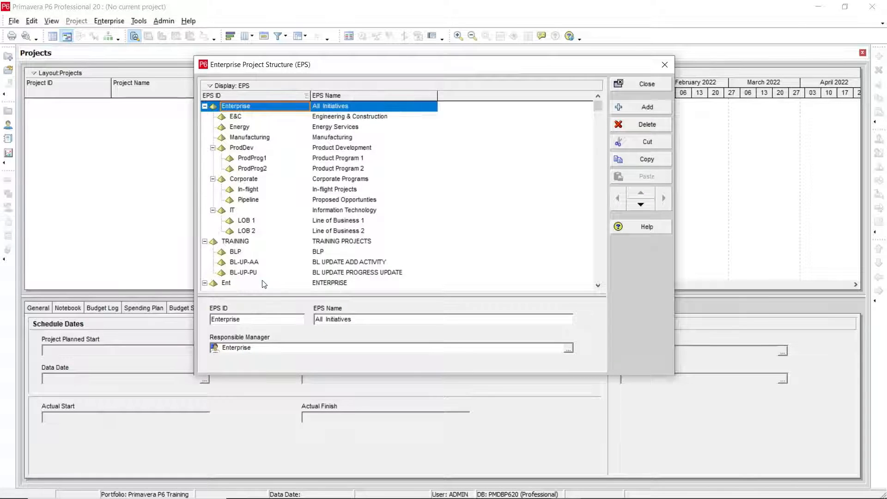
Review the ENTERPRISE branch and its E&D, CON and MNU child nodes in the EPS hierarchy.
{"action": "scroll", "coordinate": [261, 278], "scroll_direction": "down", "scroll_amount": 2}
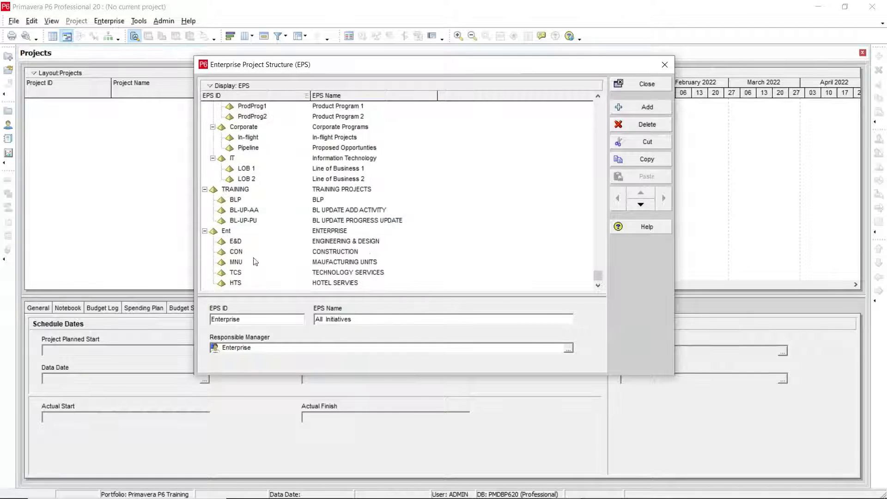
{"action": "left_click", "coordinate": [323, 244]}
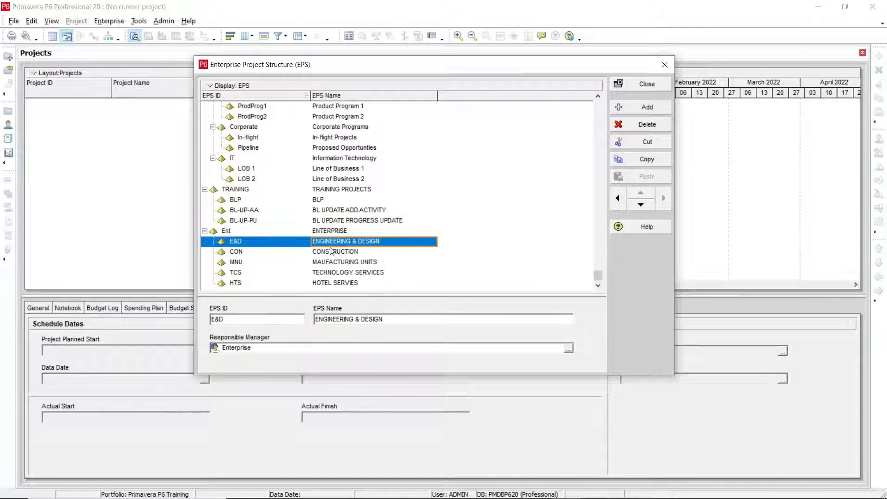
{"action": "left_click", "coordinate": [334, 232]}
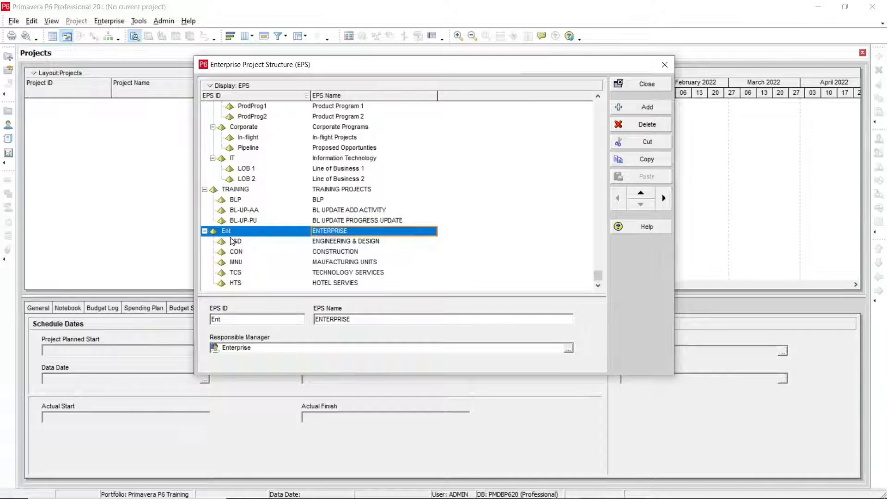
{"action": "left_click", "coordinate": [346, 242]}
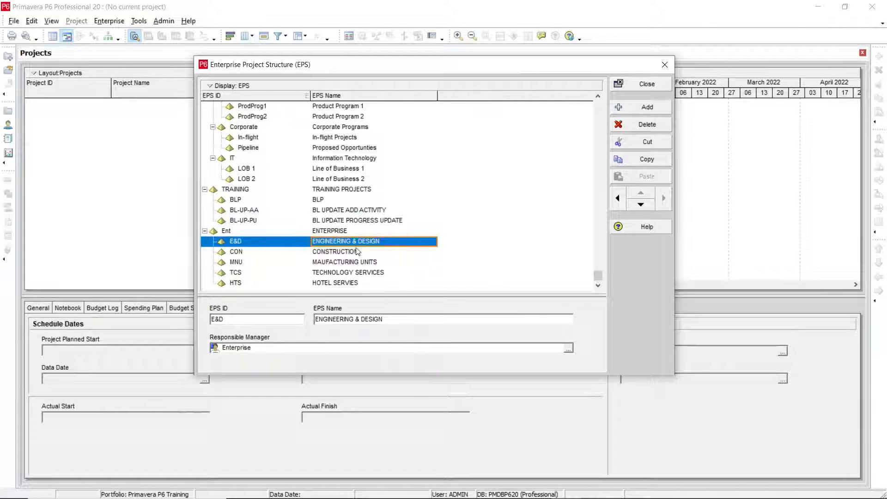
{"action": "left_click", "coordinate": [325, 255]}
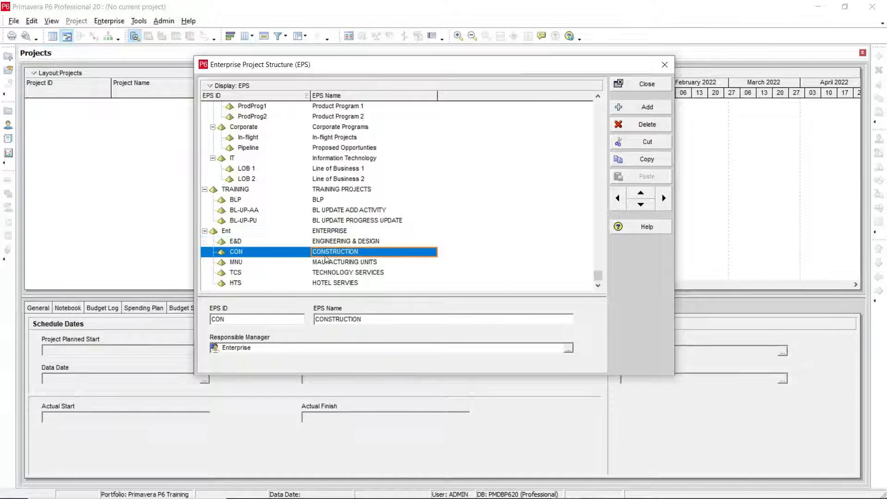
{"action": "left_click", "coordinate": [254, 255]}
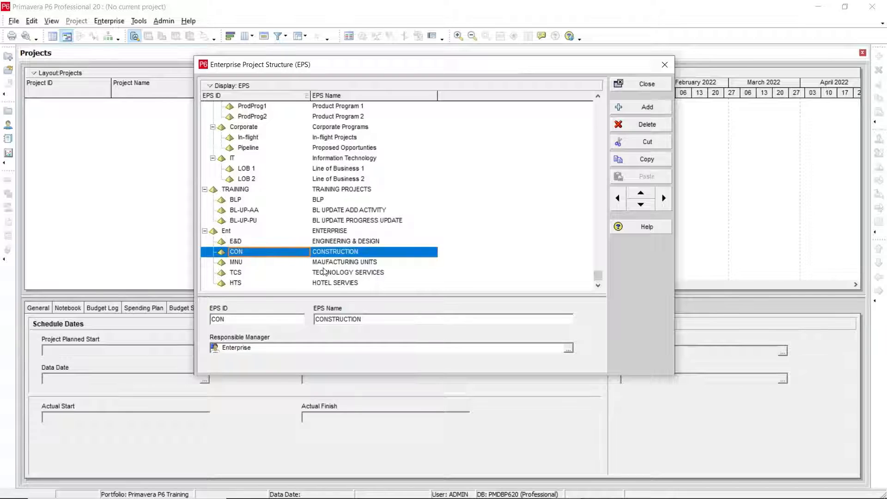
{"action": "left_click", "coordinate": [321, 263]}
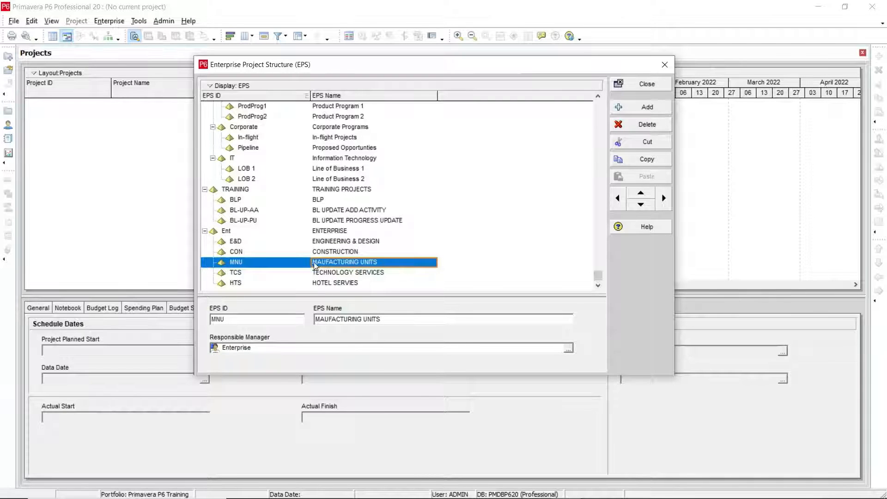
Switch the EPS display from the table to Chart View with the MNU node selected.
{"action": "left_click", "coordinate": [249, 263]}
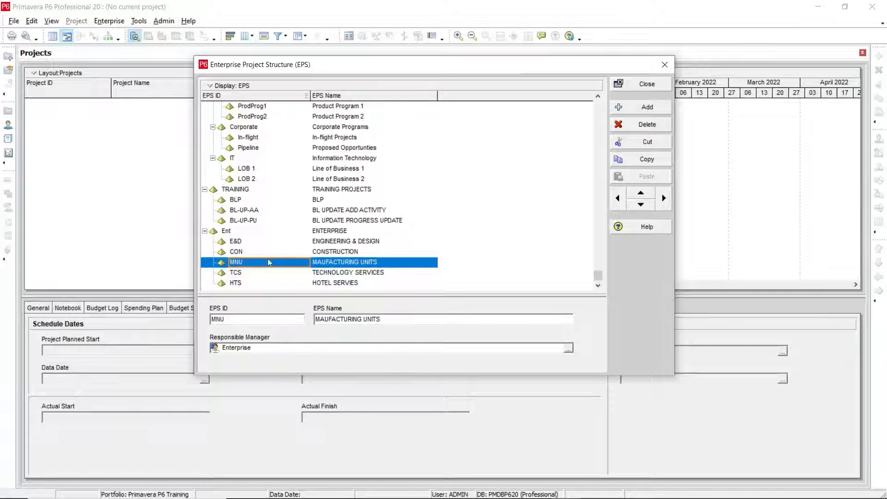
{"action": "left_click", "coordinate": [210, 87]}
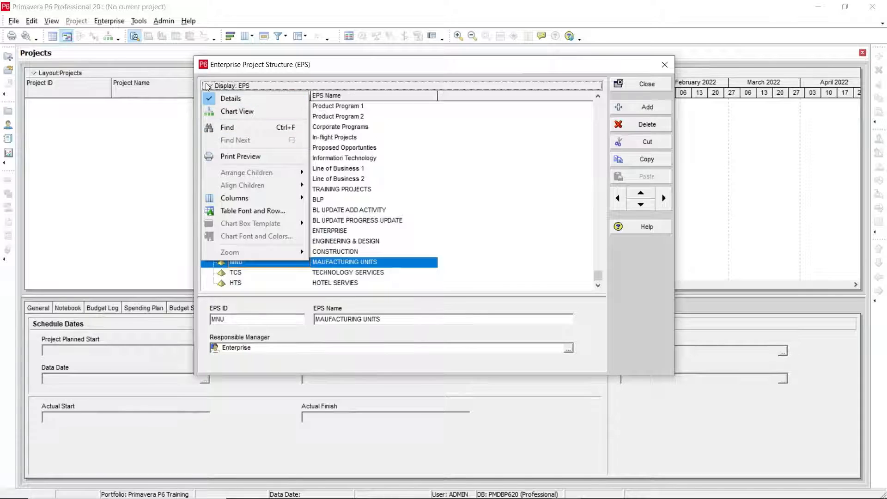
{"action": "left_click", "coordinate": [233, 111]}
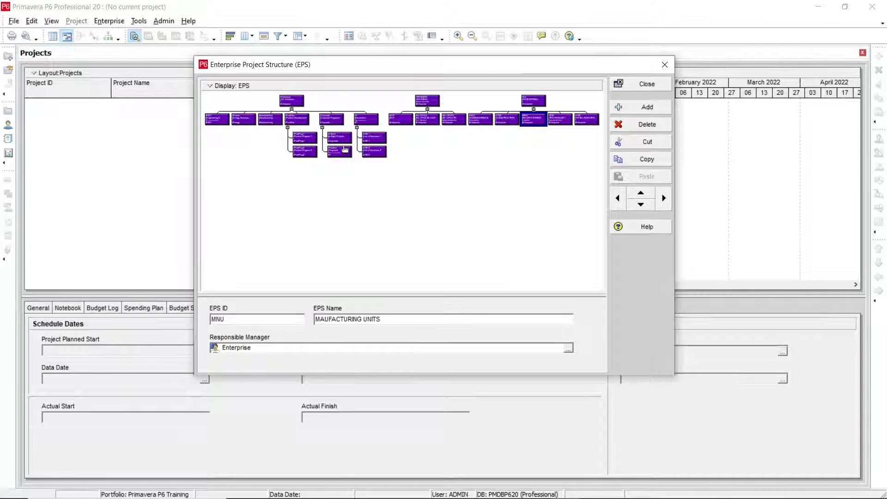
Zoom in twice on the EPS chart to make the ENTERPRISE branch's boxes readable.
{"action": "right_click", "coordinate": [412, 153]}
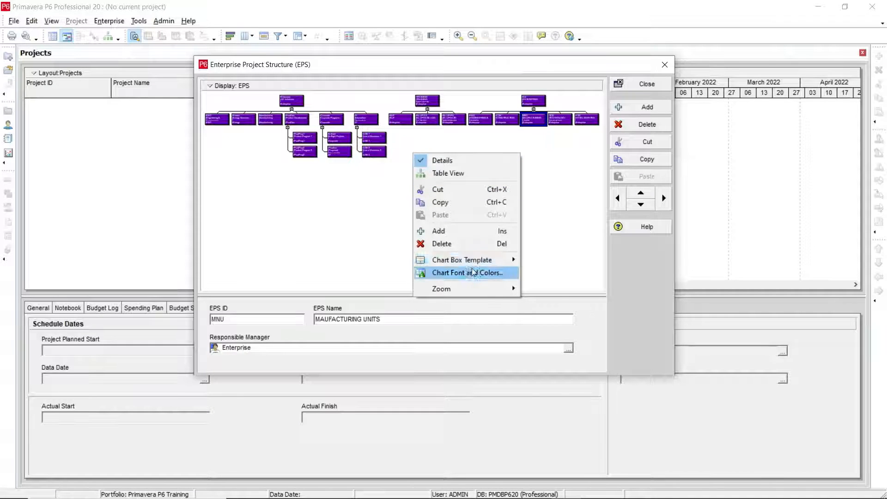
{"action": "mouse_move", "coordinate": [492, 288]}
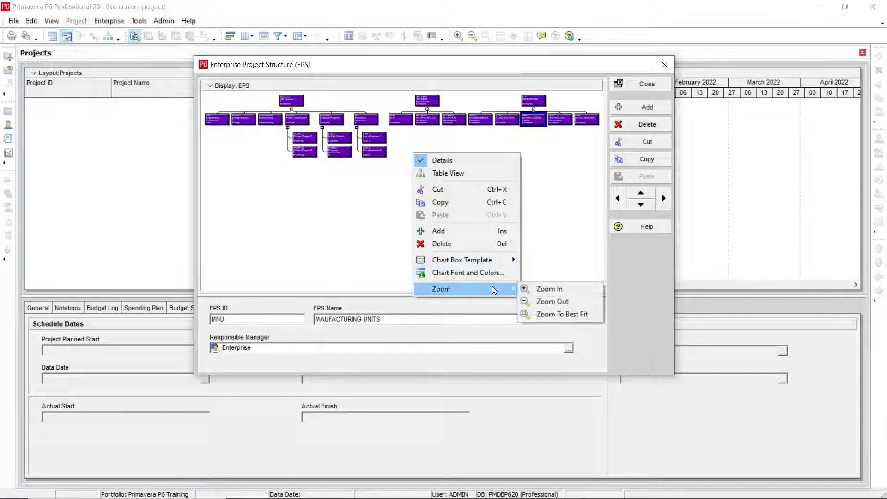
{"action": "right_click", "coordinate": [365, 185]}
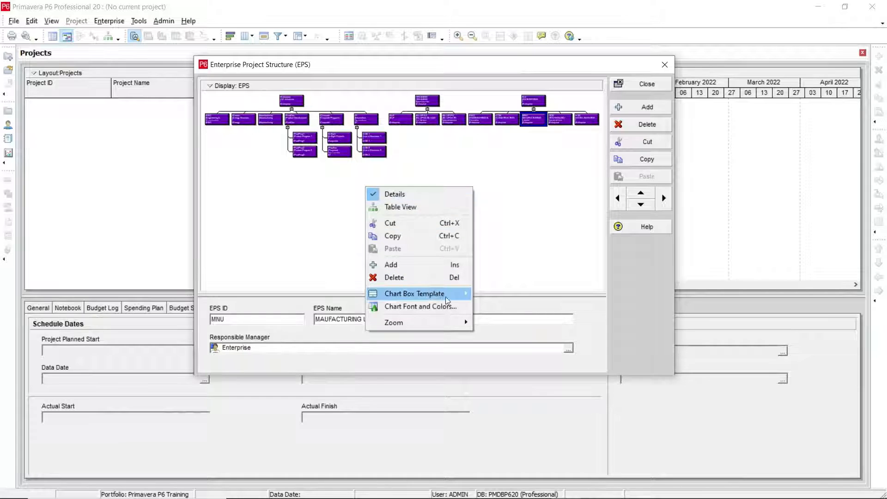
{"action": "mouse_move", "coordinate": [453, 321]}
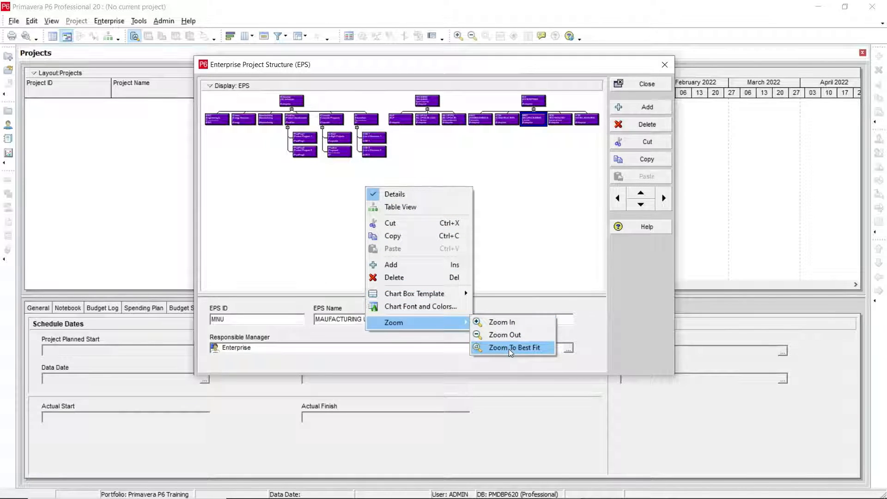
{"action": "left_click", "coordinate": [502, 322]}
{"action": "right_click", "coordinate": [342, 204]}
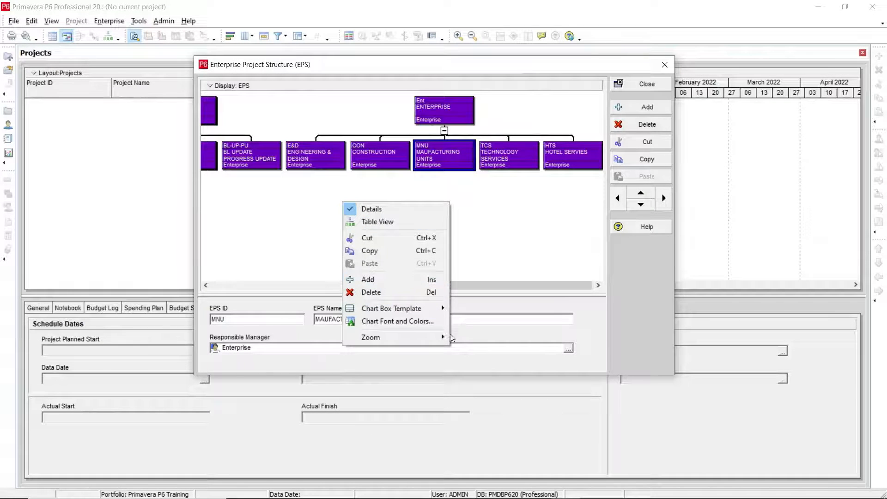
{"action": "mouse_move", "coordinate": [446, 341]}
{"action": "left_click", "coordinate": [480, 337]}
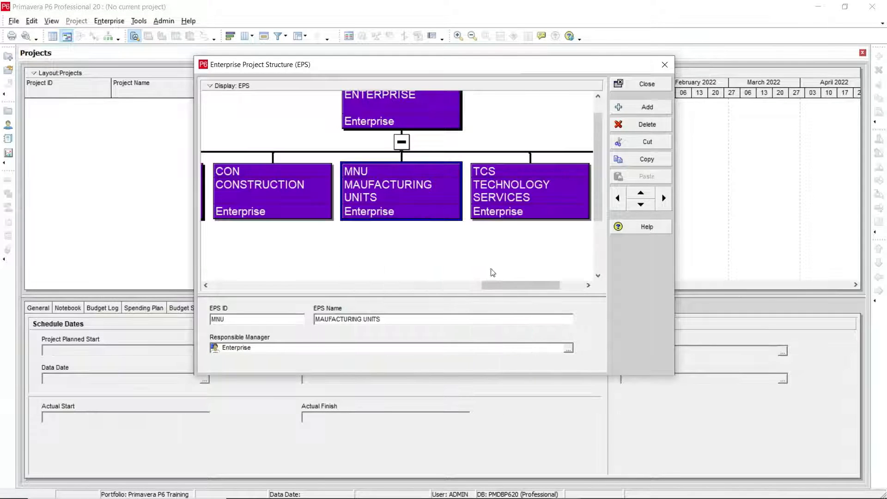
Enlarge the EPS window and examine the ENTERPRISE branch's chart boxes from E&D across to HTS.
{"action": "scroll", "coordinate": [493, 273], "scroll_direction": "up", "scroll_amount": 1}
{"action": "left_click_drag", "start_coordinate": [674, 375], "coordinate": [740, 470]}
{"action": "left_click_drag", "start_coordinate": [582, 376], "coordinate": [551, 380]}
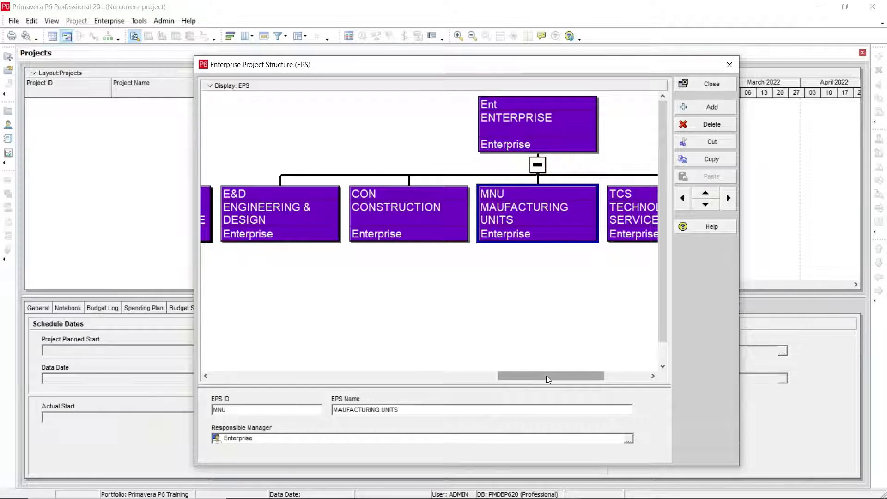
{"action": "left_click_drag", "start_coordinate": [546, 376], "coordinate": [592, 380]}
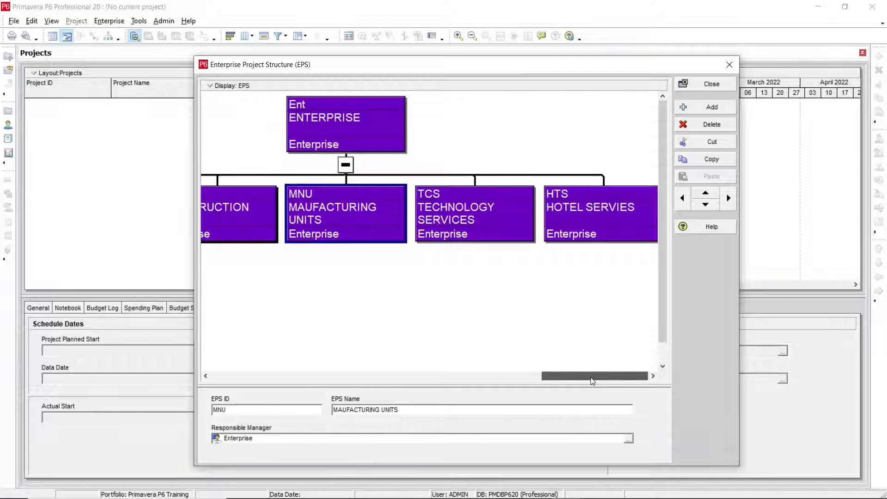
{"action": "left_click_drag", "start_coordinate": [590, 377], "coordinate": [550, 376]}
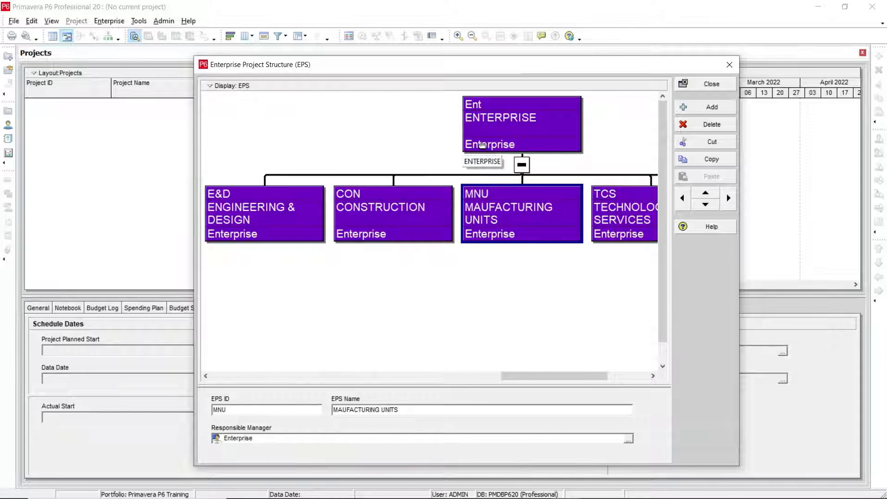
Open the chart box template for customization and view the fields available for the WBS Code row, keeping WBS Code.
{"action": "right_click", "coordinate": [295, 132]}
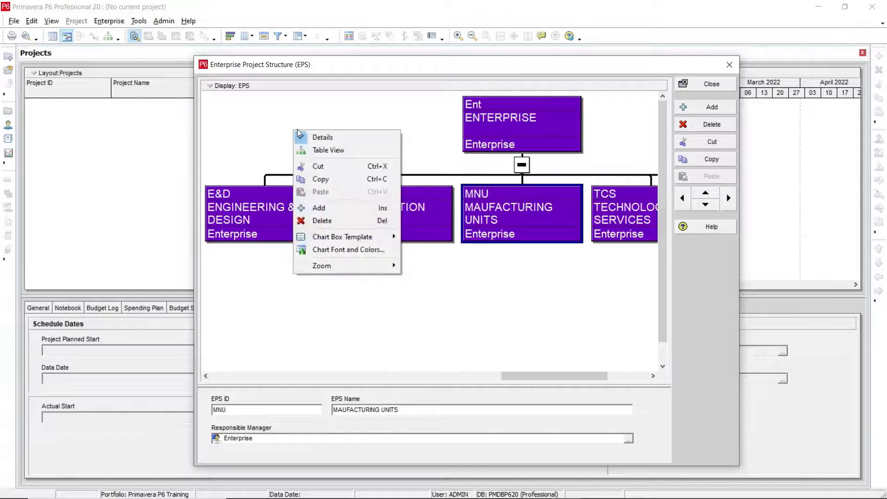
{"action": "mouse_move", "coordinate": [363, 242]}
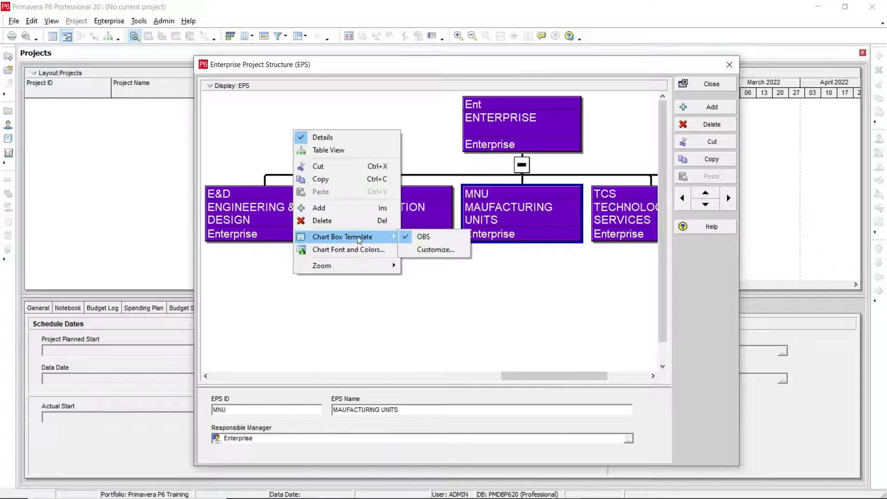
{"action": "left_click", "coordinate": [428, 251]}
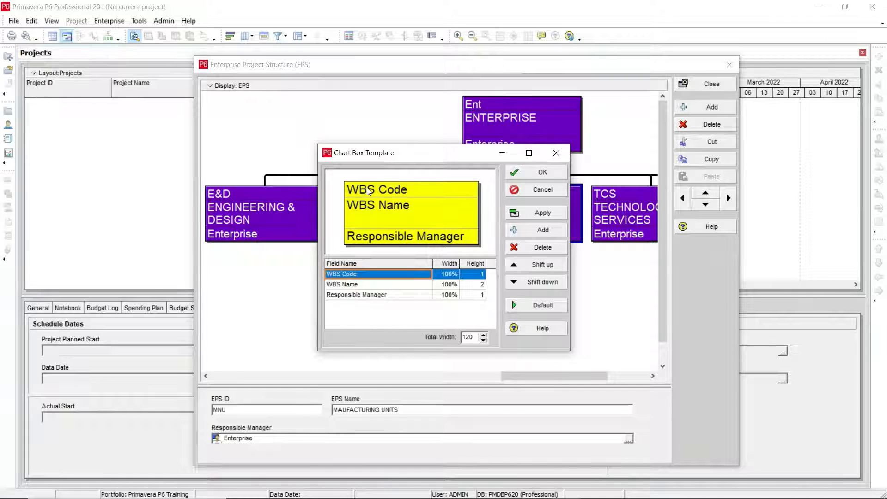
{"action": "left_click", "coordinate": [365, 275]}
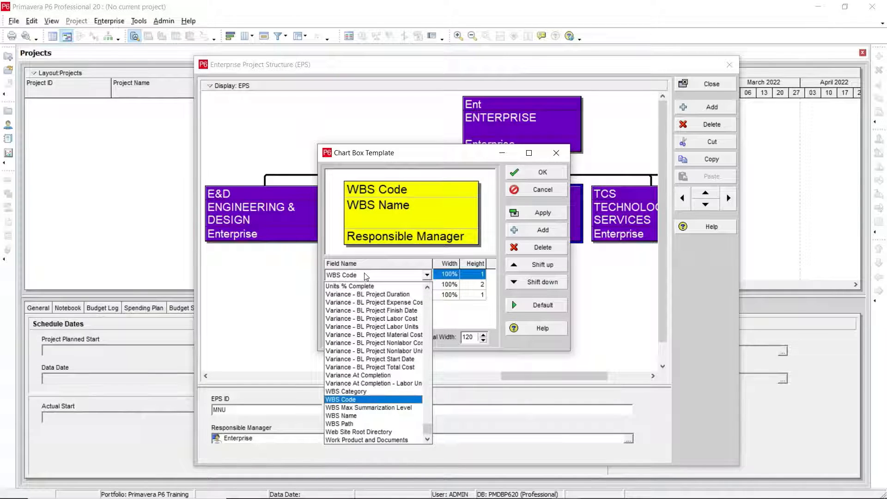
{"action": "key", "text": "Escape"}
Add a Total Activities field below Responsible Manager in the chart box template.
{"action": "left_click", "coordinate": [376, 295]}
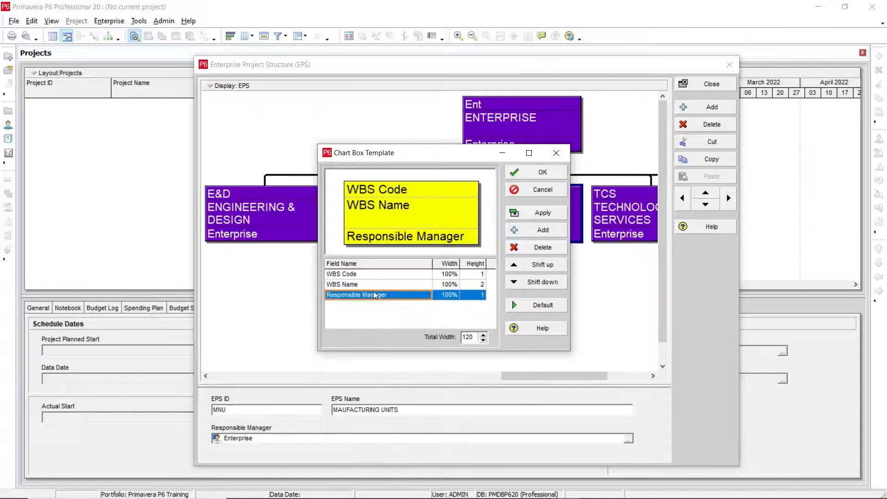
{"action": "left_click", "coordinate": [524, 230]}
{"action": "left_click", "coordinate": [410, 308]}
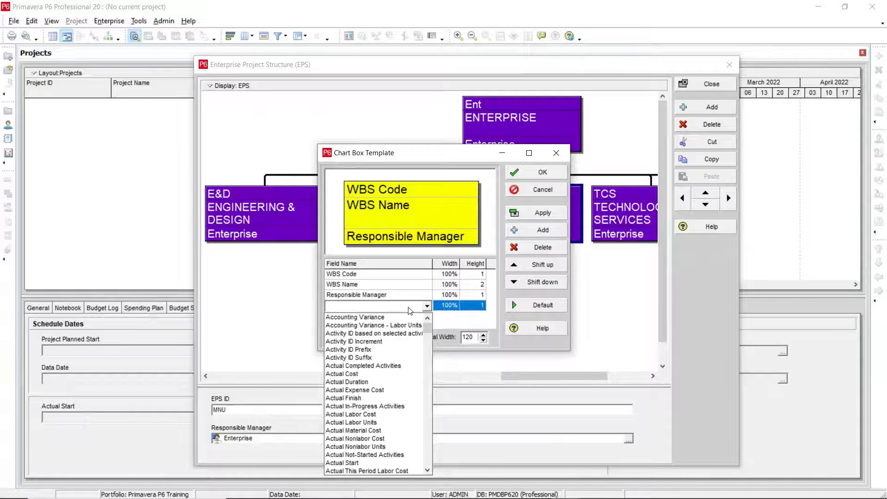
{"action": "key", "text": "e"}
{"action": "key", "text": "p"}
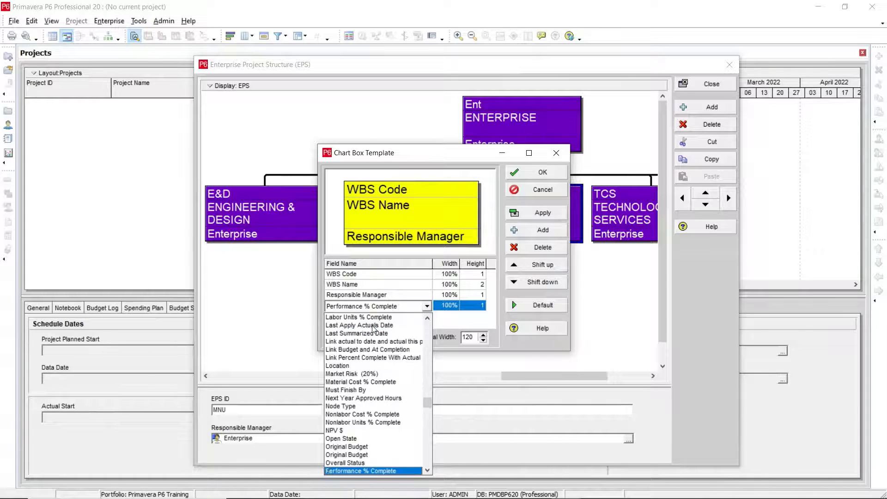
{"action": "scroll", "coordinate": [373, 330], "scroll_direction": "up", "scroll_amount": 4}
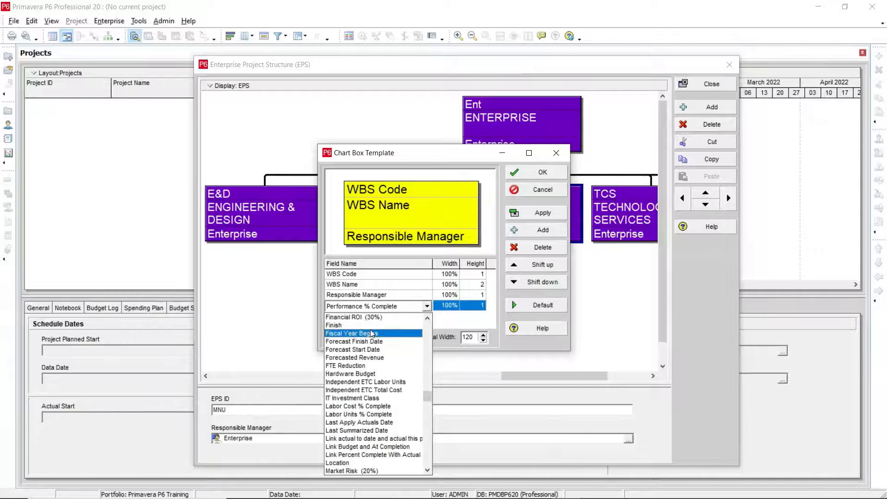
{"action": "key", "text": "s"}
{"action": "key", "text": "s"}
{"action": "key", "text": "s"}
{"action": "key", "text": "s"}
{"action": "key", "text": "s"}
{"action": "key", "text": "s"}
{"action": "key", "text": "s"}
{"action": "key", "text": "s"}
{"action": "key", "text": "s"}
{"action": "key", "text": "s"}
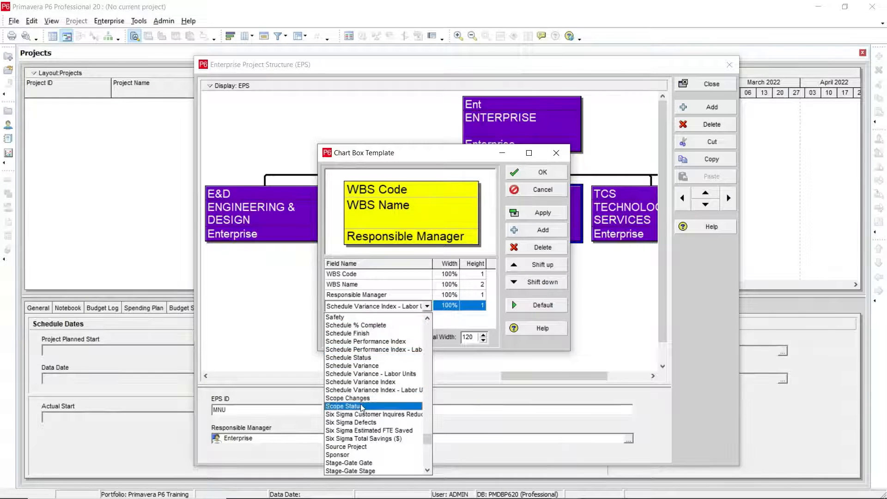
{"action": "type", "text": "st"}
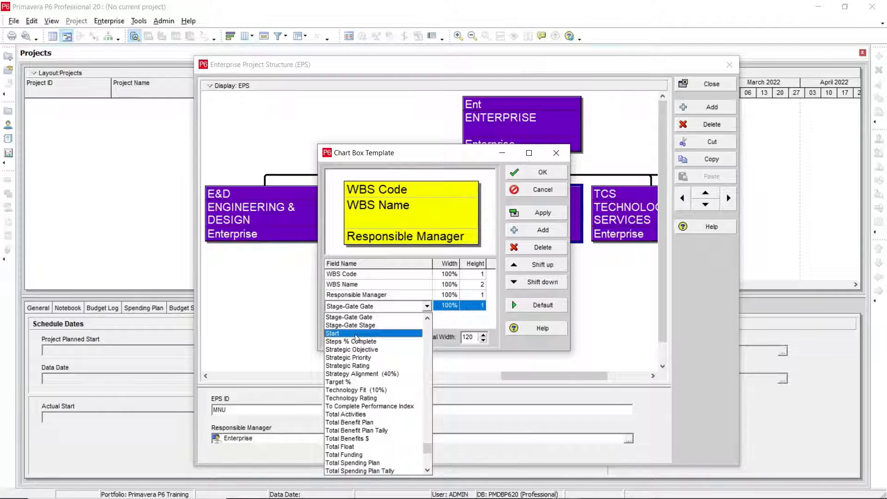
{"action": "left_click", "coordinate": [370, 414]}
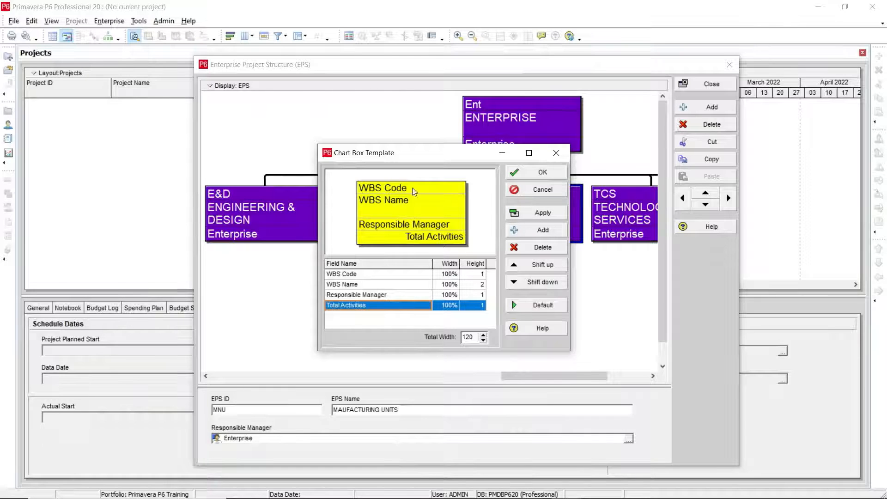
Set the widths of the Responsible Manager and Total Activities fields to 50% each.
{"action": "left_click_drag", "start_coordinate": [420, 156], "coordinate": [430, 169]}
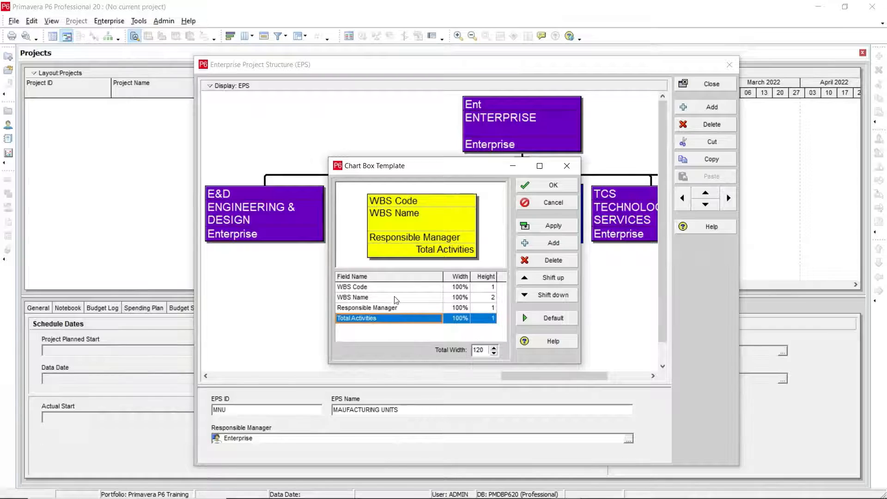
{"action": "left_click", "coordinate": [464, 287]}
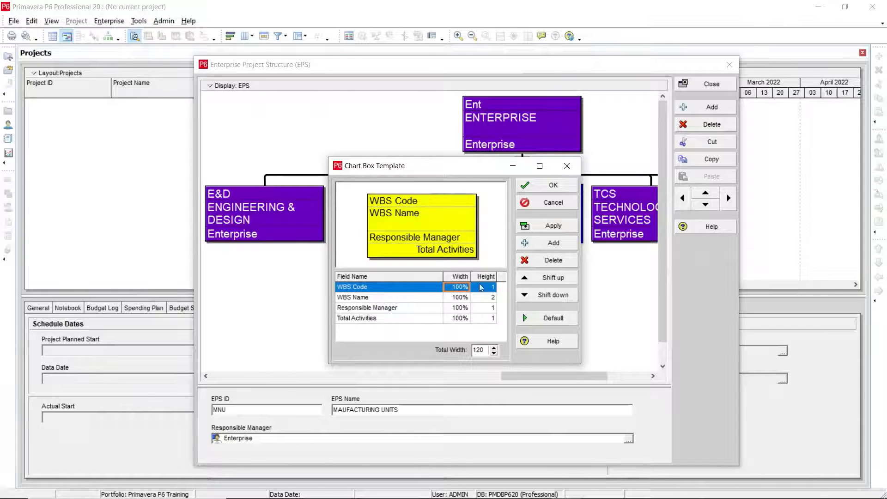
{"action": "left_click", "coordinate": [461, 308]}
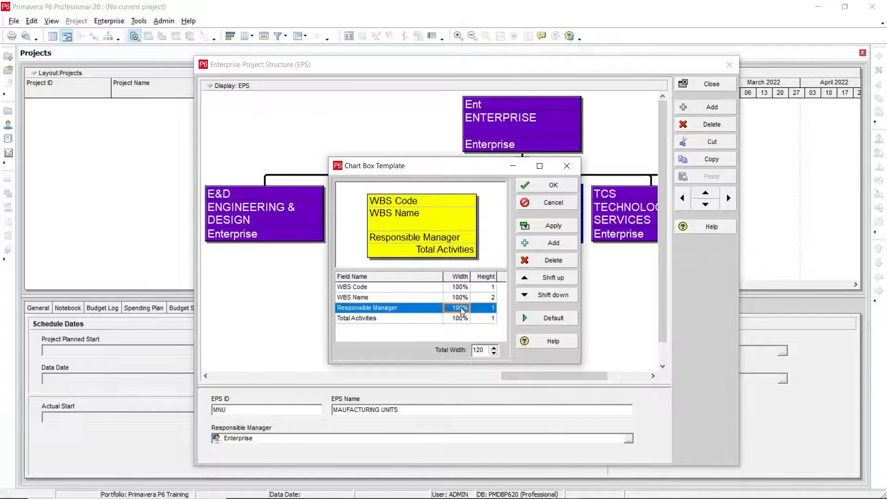
{"action": "left_click", "coordinate": [461, 308]}
{"action": "type", "text": "50"}
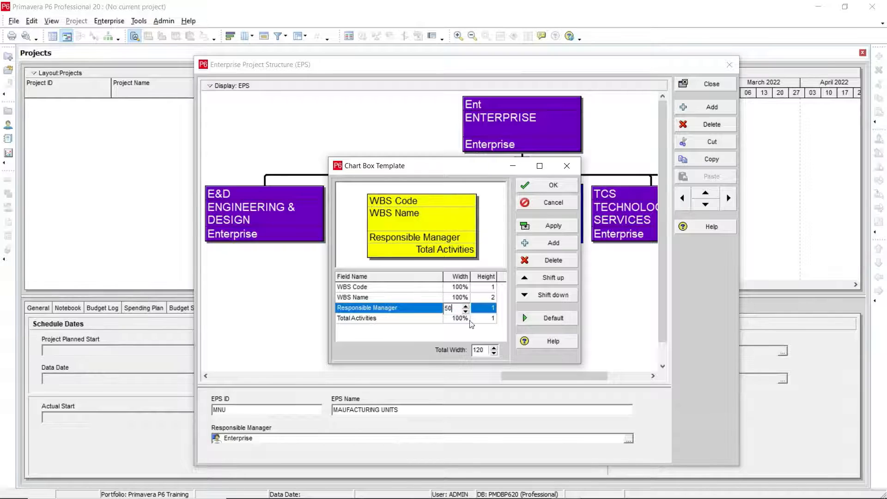
{"action": "left_click", "coordinate": [460, 318]}
{"action": "left_click", "coordinate": [459, 318]}
{"action": "type", "text": "50"}
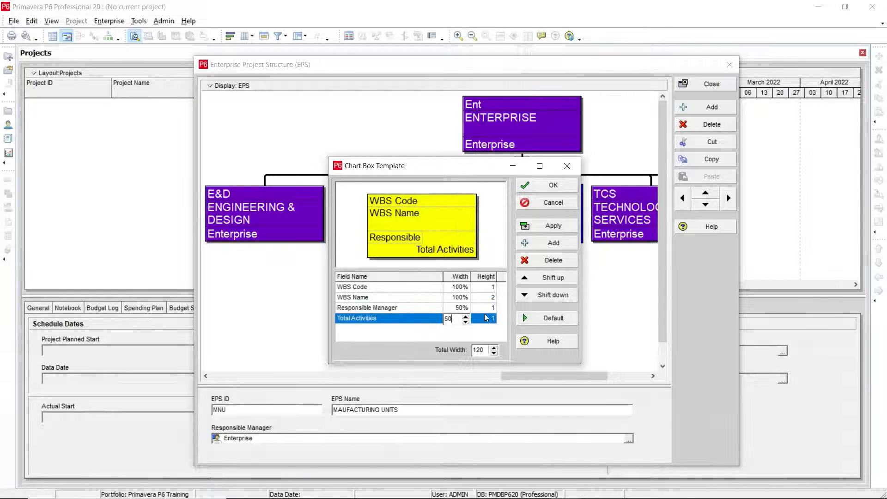
{"action": "left_click", "coordinate": [484, 311]}
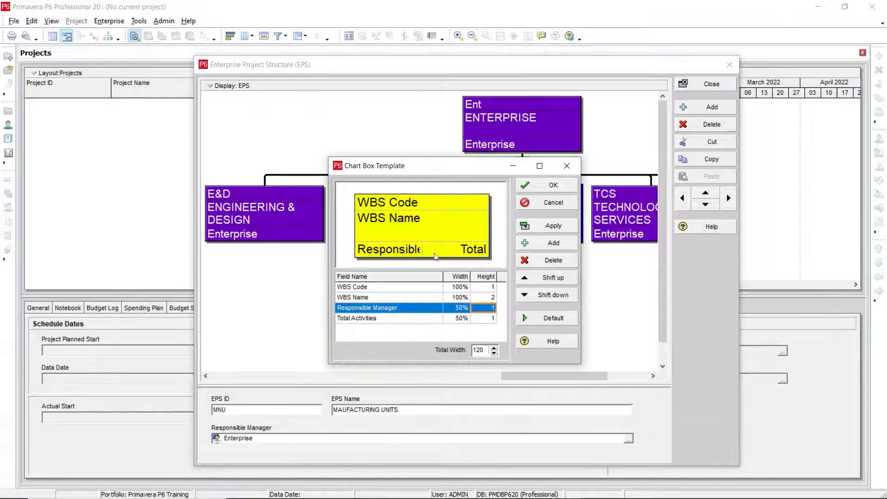
Set the Responsible Manager field's width to 75% and the Total Activities field's width to 25%.
{"action": "left_click", "coordinate": [462, 310]}
{"action": "type", "text": "75"}
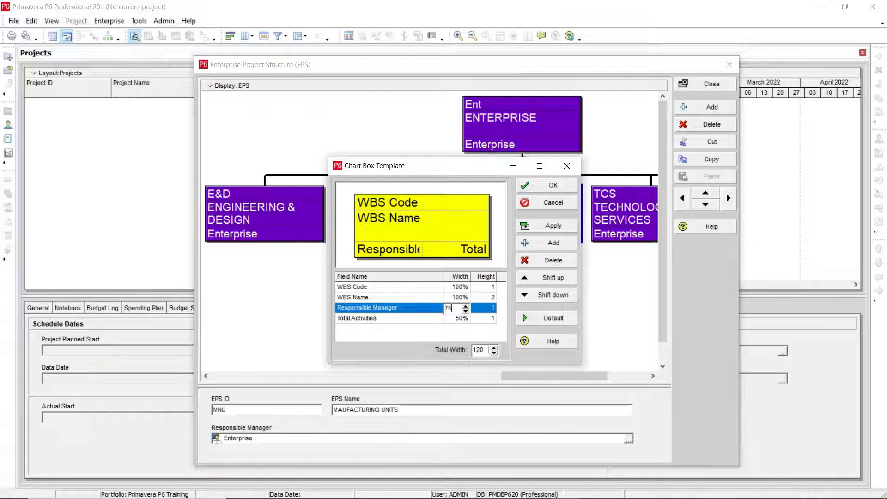
{"action": "left_click", "coordinate": [461, 319]}
{"action": "left_click", "coordinate": [461, 319]}
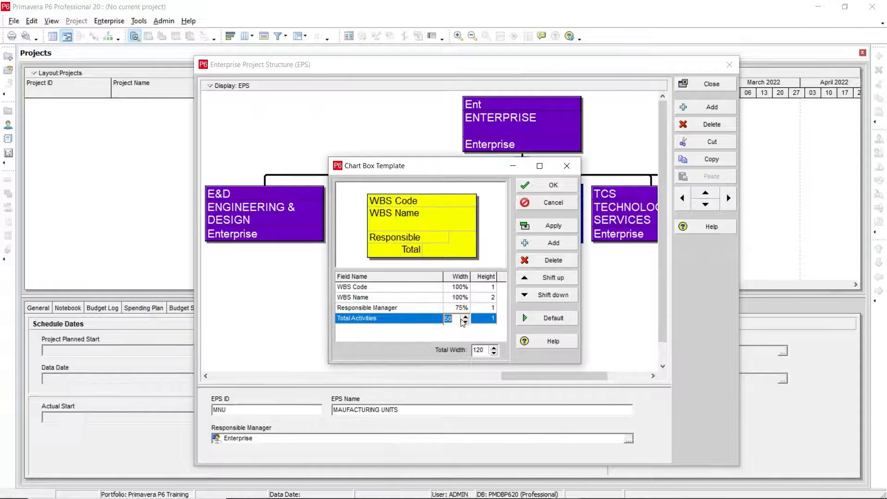
{"action": "type", "text": "25"}
{"action": "key", "text": "Return"}
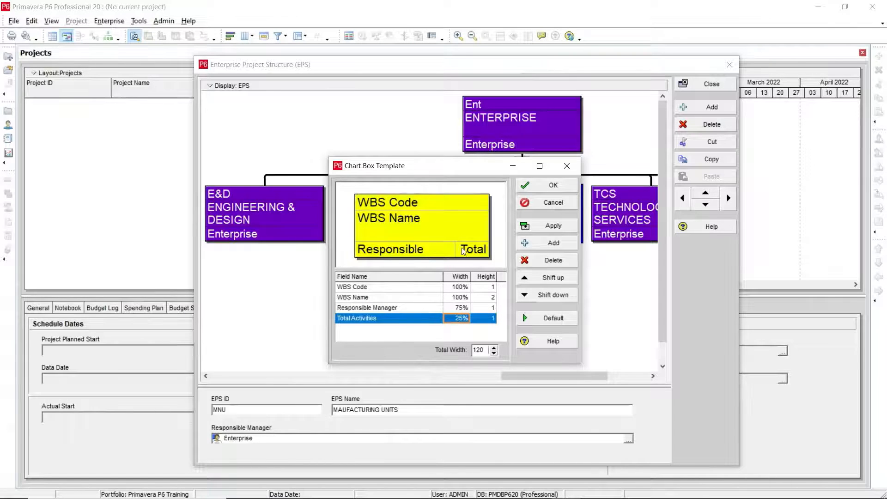
Set the height of both the Responsible Manager and Total Activities fields to 2.
{"action": "left_click", "coordinate": [490, 308]}
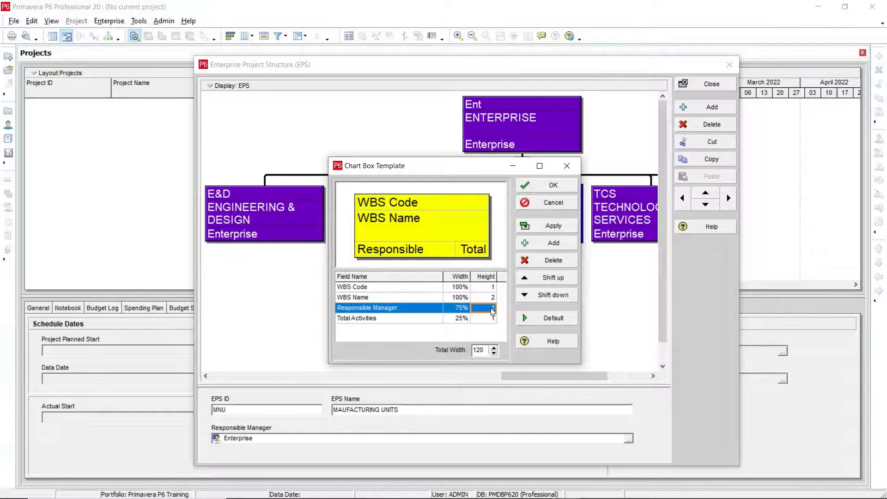
{"action": "type", "text": "2"}
{"action": "left_click", "coordinate": [489, 319]}
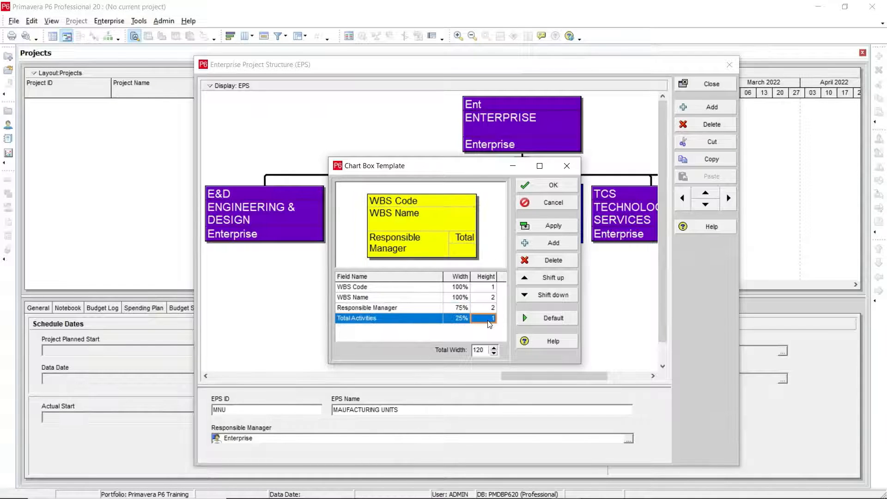
{"action": "type", "text": "2"}
{"action": "left_click", "coordinate": [460, 320]}
{"action": "left_click", "coordinate": [539, 243]}
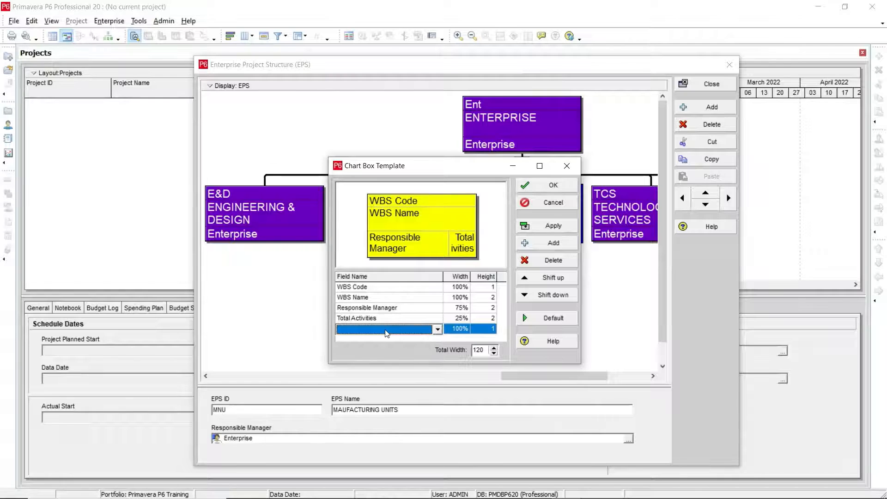
{"action": "left_click", "coordinate": [386, 330]}
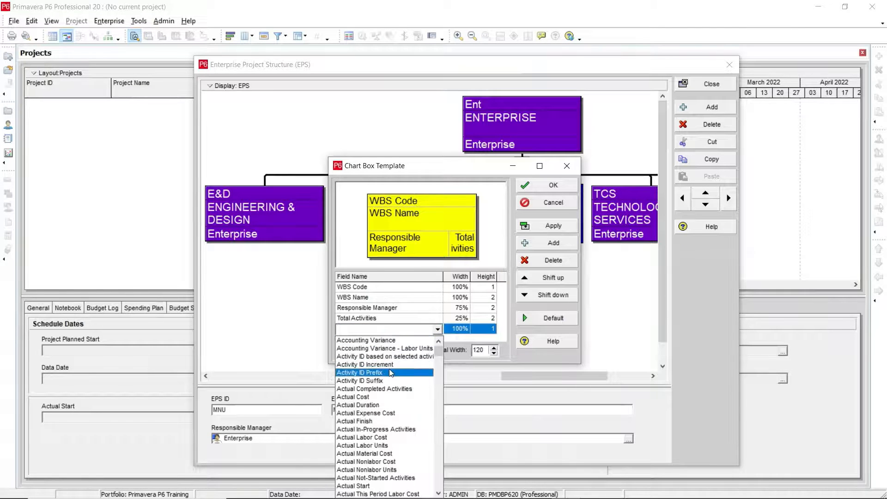
{"action": "scroll", "coordinate": [393, 378], "scroll_direction": "down", "scroll_amount": 2}
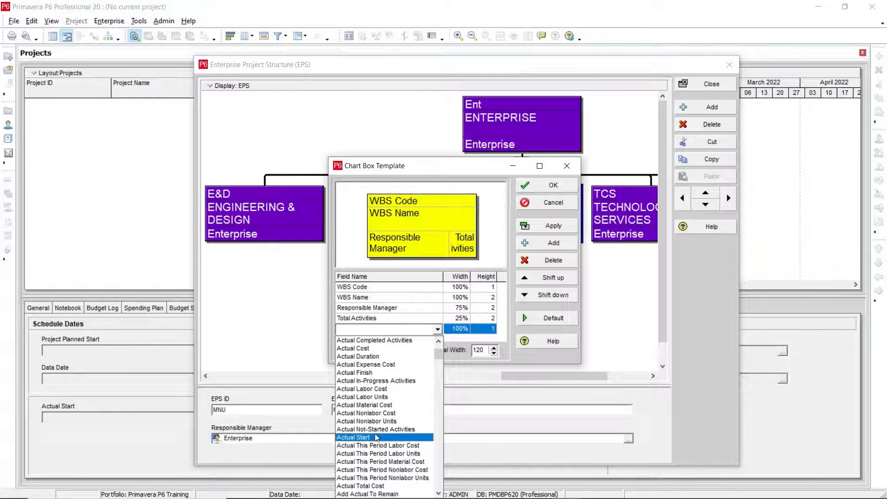
{"action": "scroll", "coordinate": [376, 437], "scroll_direction": "down", "scroll_amount": 7}
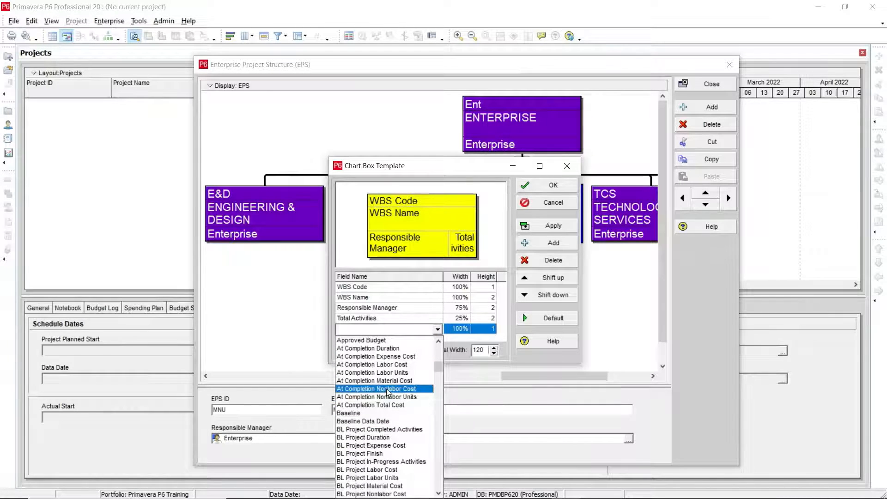
{"action": "scroll", "coordinate": [387, 392], "scroll_direction": "down", "scroll_amount": 5}
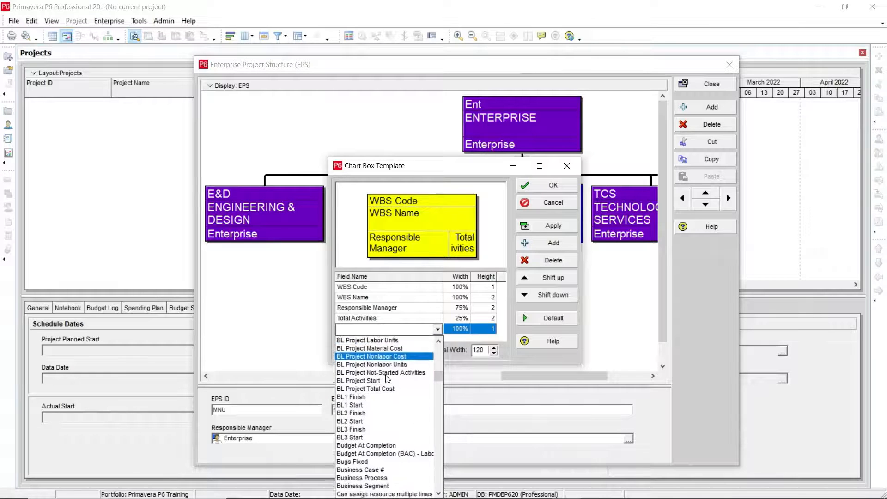
{"action": "scroll", "coordinate": [388, 379], "scroll_direction": "down", "scroll_amount": 9}
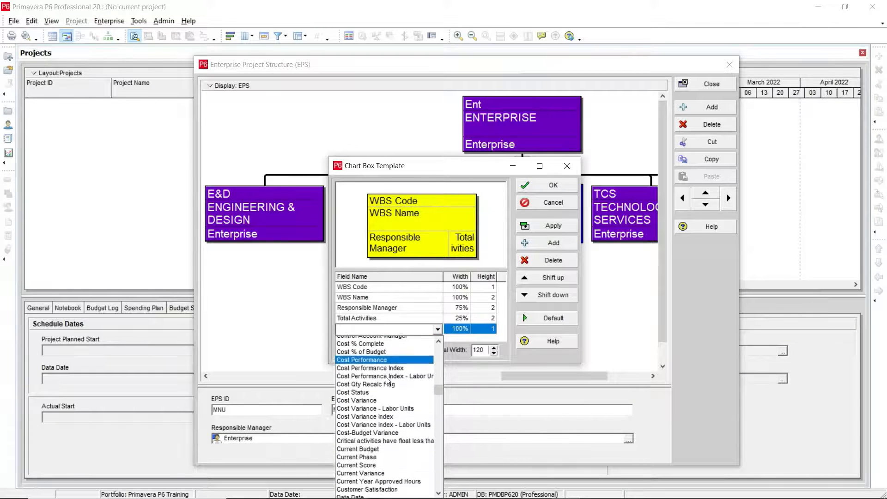
{"action": "scroll", "coordinate": [387, 382], "scroll_direction": "down", "scroll_amount": 18}
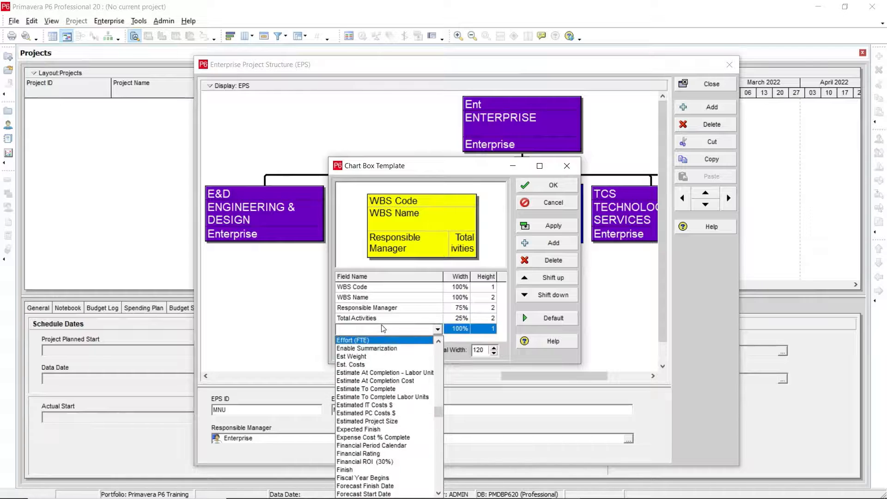
{"action": "left_click", "coordinate": [302, 336]}
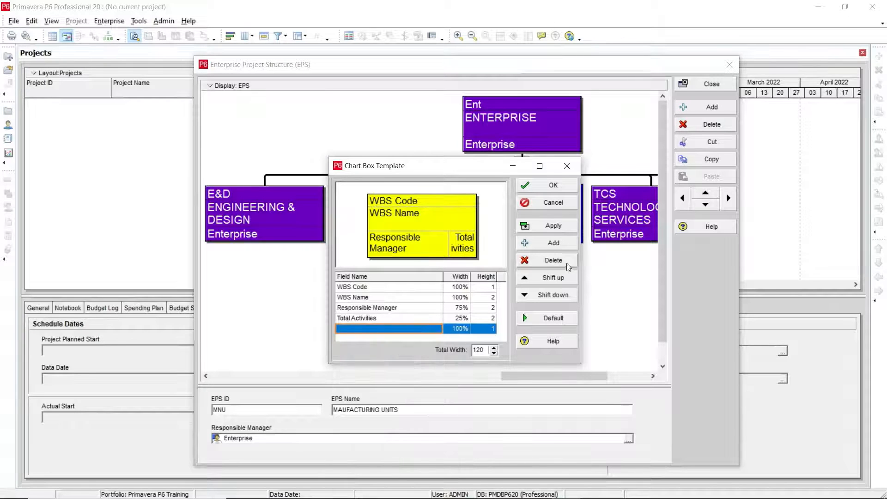
{"action": "left_click", "coordinate": [528, 262]}
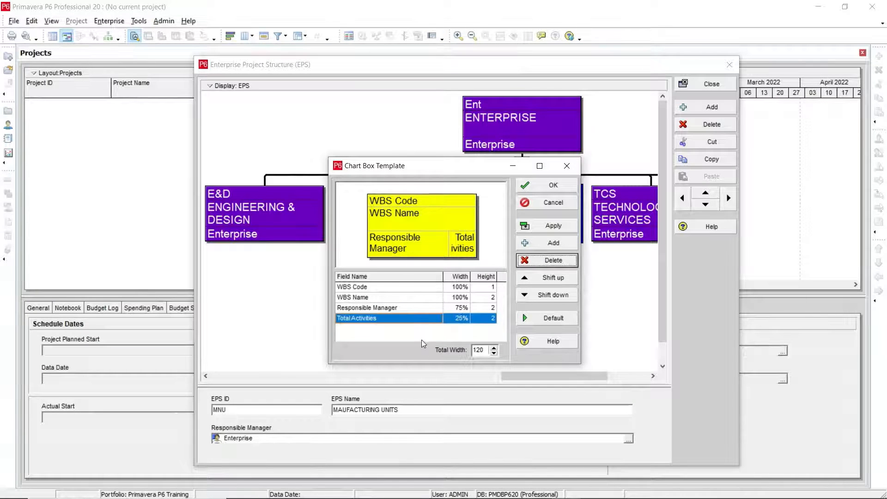
Apply the modified chart box template to the EPS chart and close the template settings.
{"action": "left_click", "coordinate": [530, 227]}
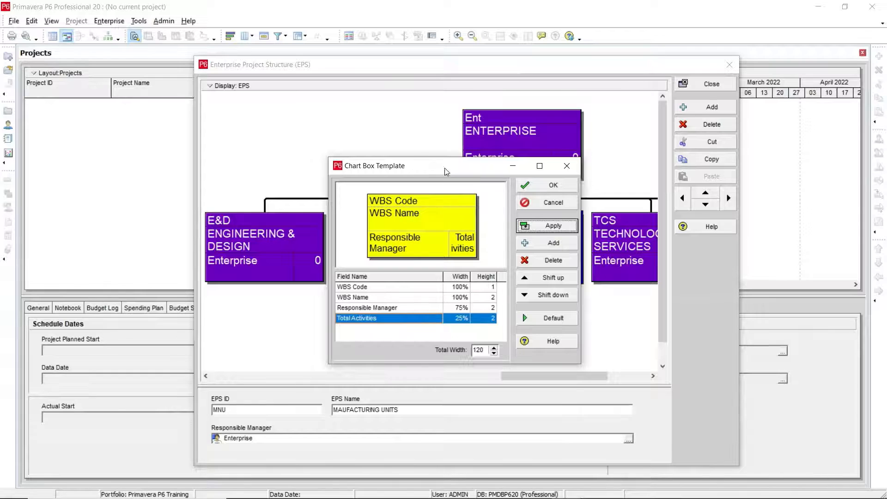
{"action": "left_click_drag", "start_coordinate": [444, 168], "coordinate": [377, 143]}
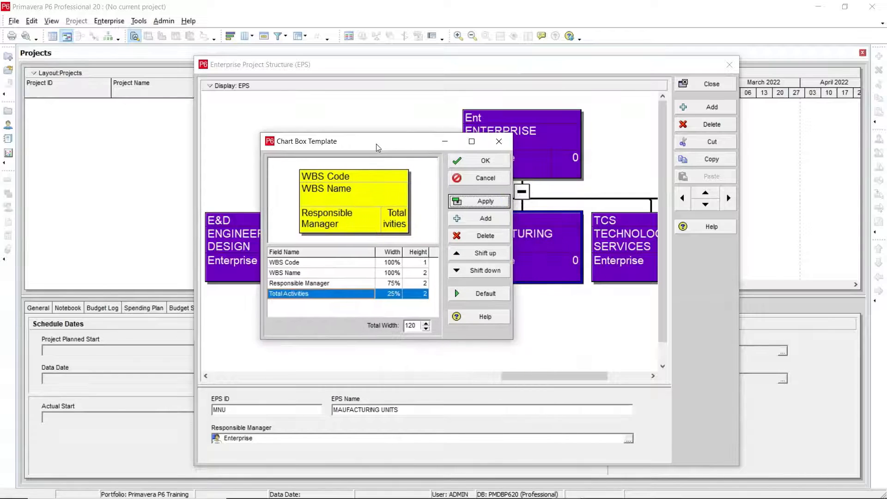
{"action": "left_click", "coordinate": [486, 162]}
Change the EPS chart's font color to Blue in the chart font and color settings.
{"action": "right_click", "coordinate": [320, 161]}
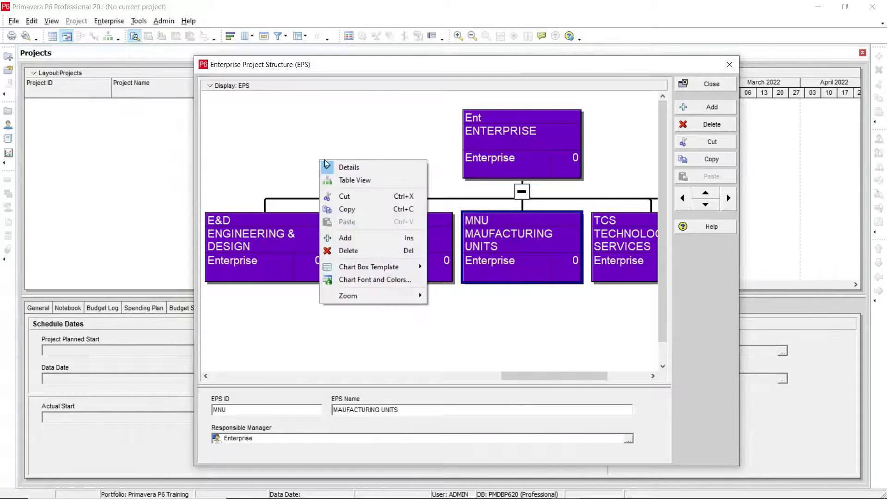
{"action": "left_click", "coordinate": [397, 281]}
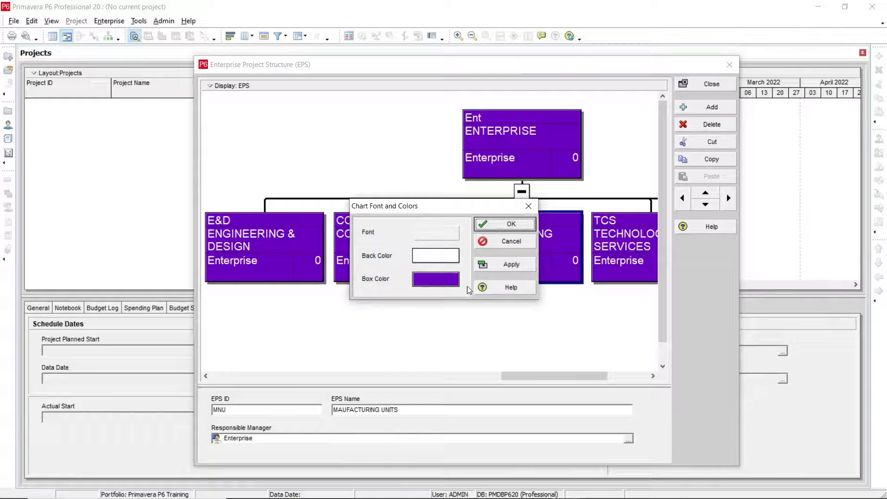
{"action": "left_click", "coordinate": [447, 231]}
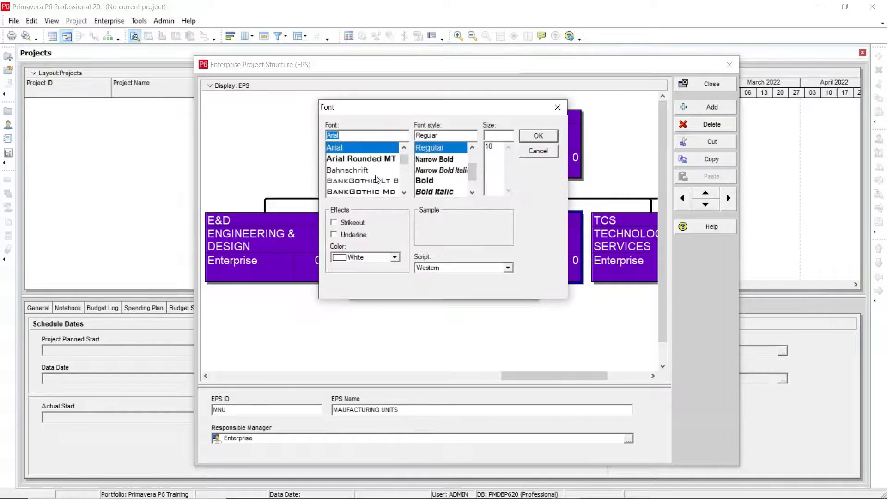
{"action": "left_click", "coordinate": [395, 258]}
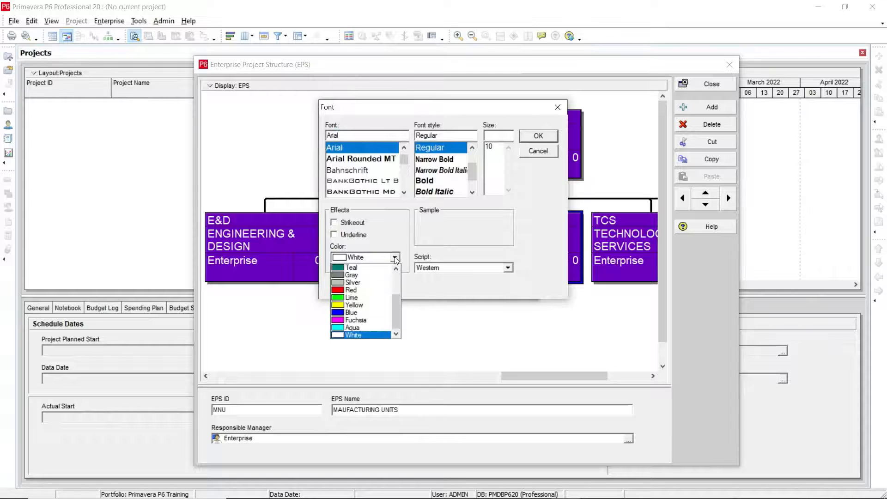
{"action": "left_click", "coordinate": [362, 312]}
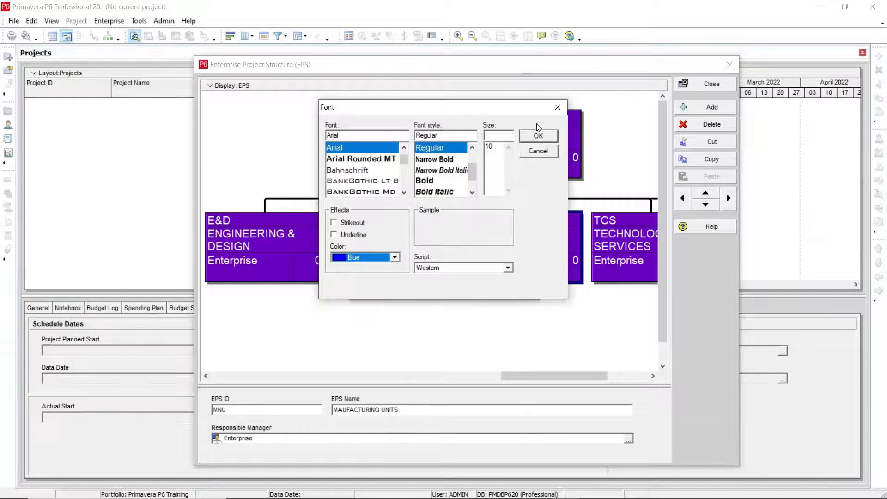
{"action": "left_click", "coordinate": [538, 135]}
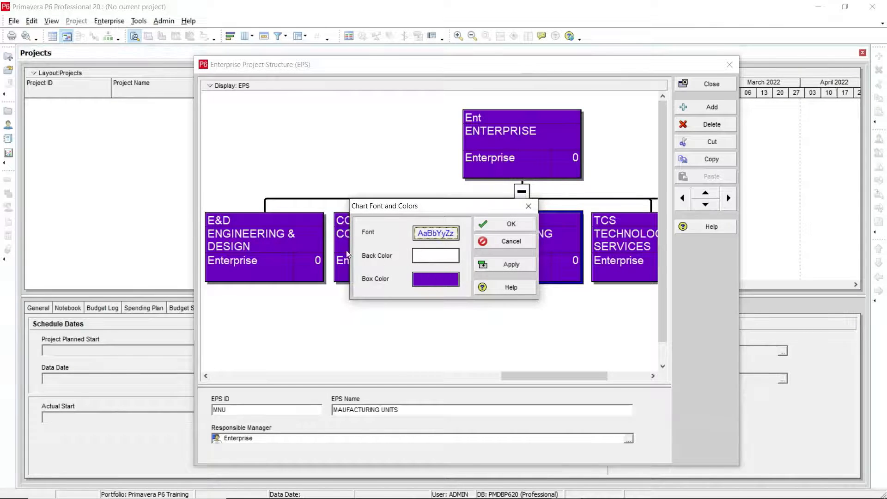
Set the chart's back color to light gray and its box color to white, and apply both to the chart.
{"action": "left_click", "coordinate": [435, 256]}
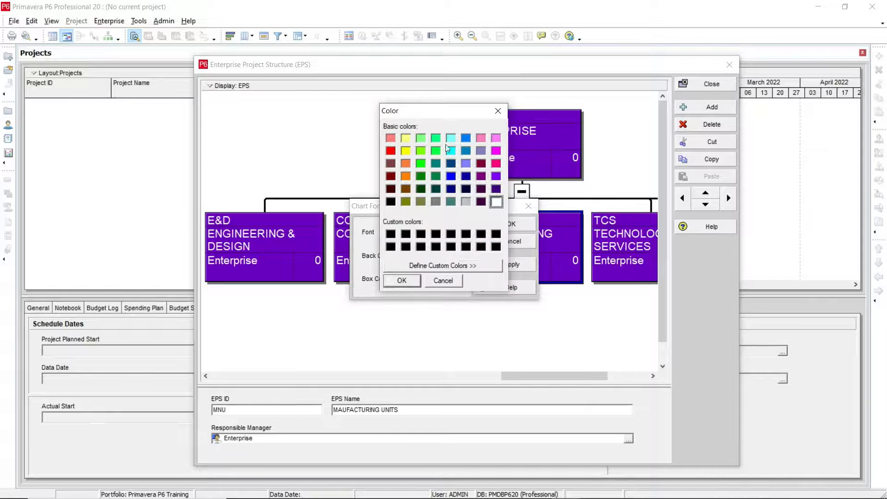
{"action": "left_click", "coordinate": [466, 201]}
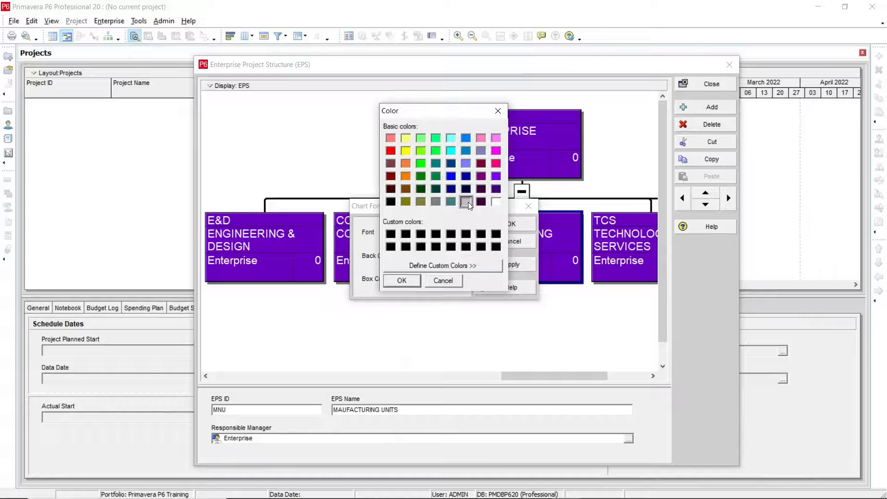
{"action": "left_click", "coordinate": [401, 281]}
{"action": "left_click", "coordinate": [434, 280]}
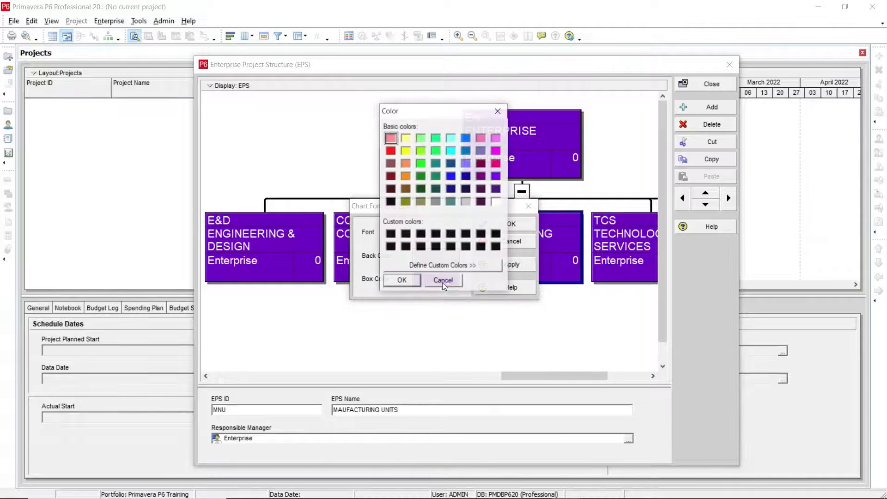
{"action": "left_click", "coordinate": [496, 203]}
{"action": "left_click", "coordinate": [400, 280]}
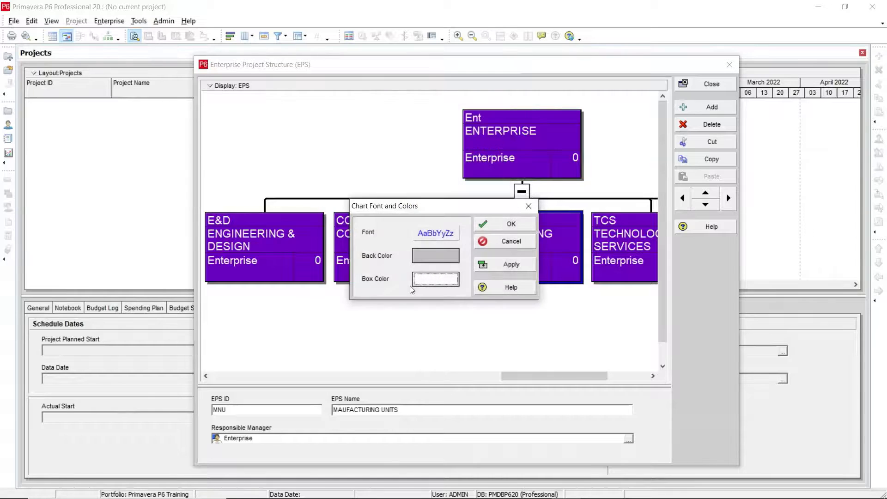
{"action": "left_click", "coordinate": [503, 266]}
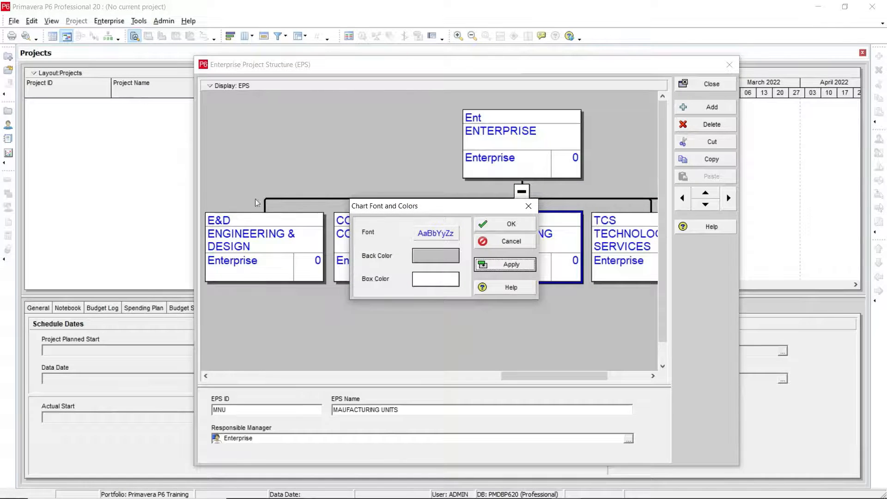
{"action": "left_click", "coordinate": [504, 225]}
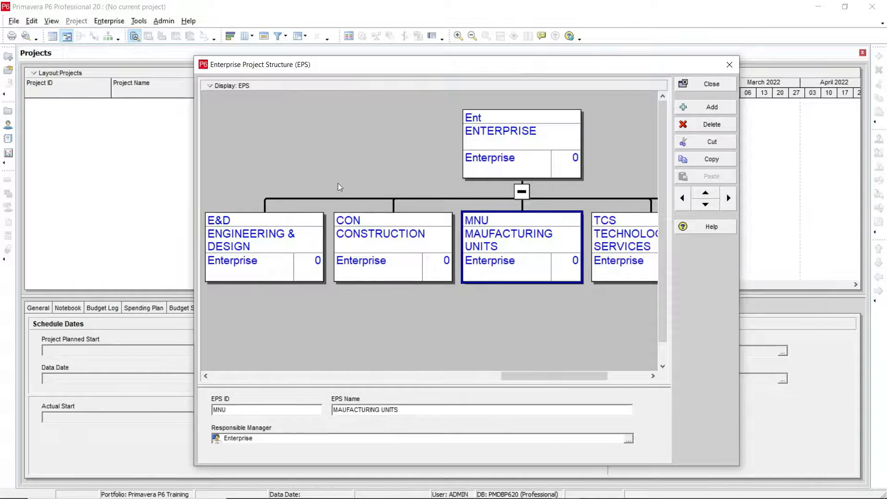
Preview the EPS chart for printing and set the page to A4 paper, fitted to 1 page wide.
{"action": "left_click", "coordinate": [210, 86]}
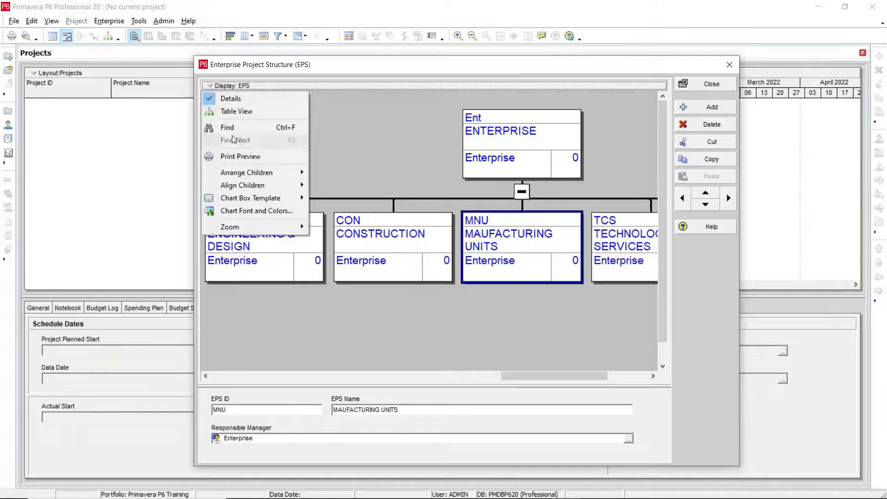
{"action": "left_click", "coordinate": [241, 157]}
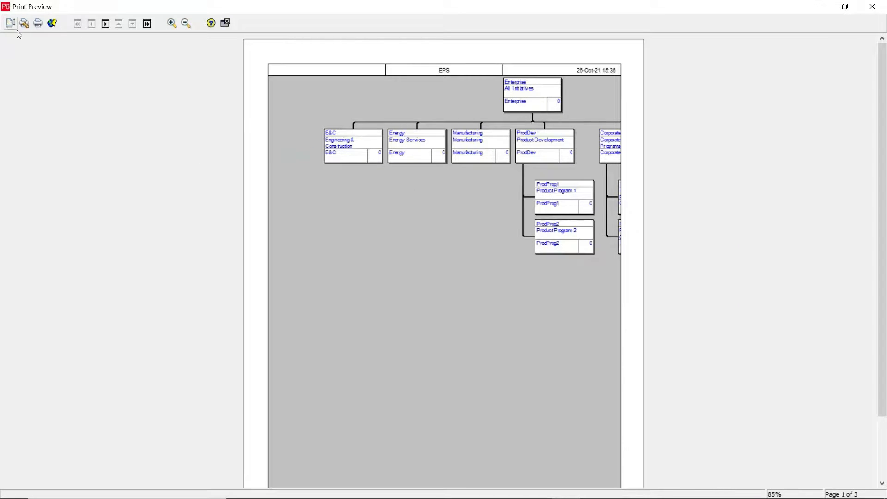
{"action": "left_click", "coordinate": [10, 23]}
{"action": "left_click", "coordinate": [310, 319]}
{"action": "scroll", "coordinate": [309, 319], "scroll_direction": "down", "scroll_amount": 2}
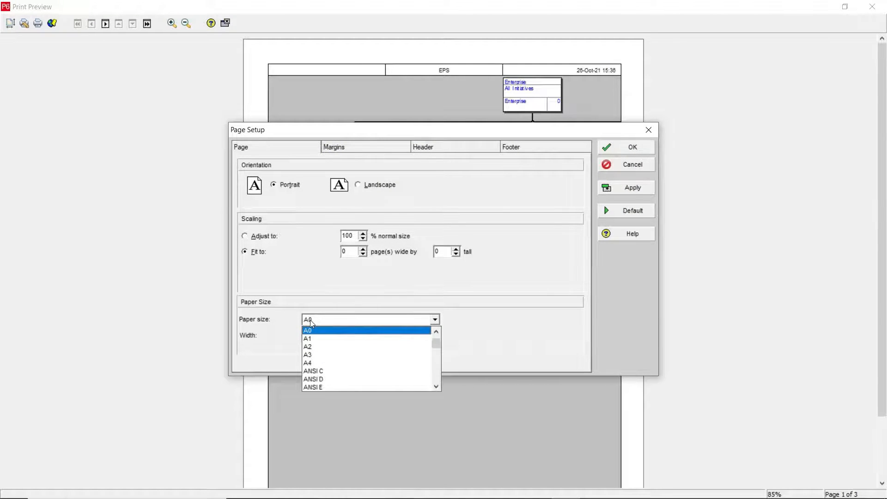
{"action": "left_click", "coordinate": [350, 365]}
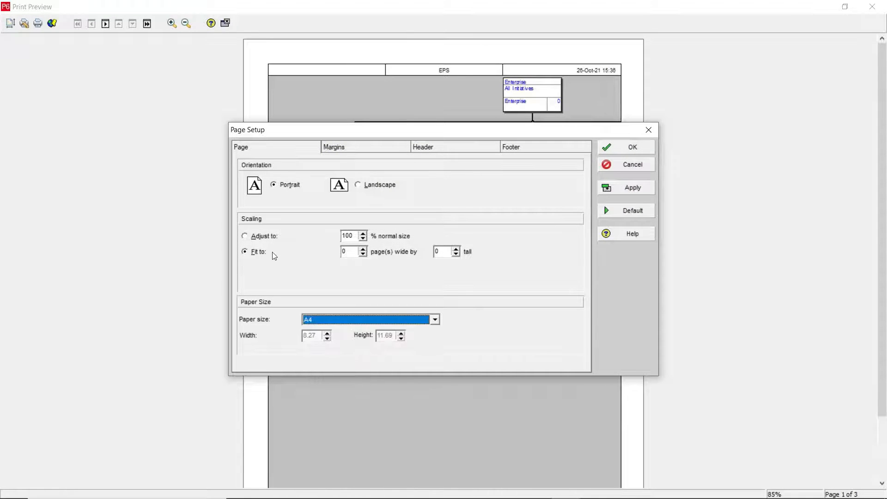
{"action": "left_click", "coordinate": [363, 249]}
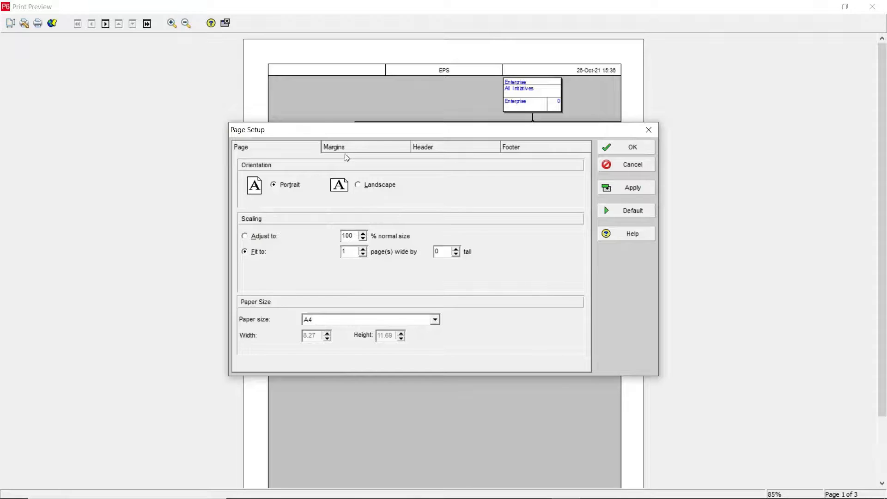
{"action": "left_click", "coordinate": [639, 188]}
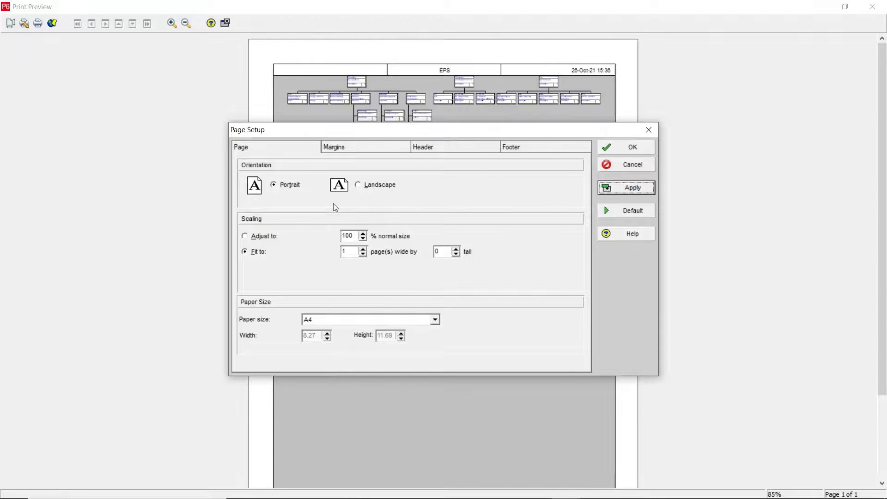
Switch the print page orientation to Landscape, apply it and close the page setup.
{"action": "left_click", "coordinate": [369, 186]}
{"action": "left_click", "coordinate": [638, 187]}
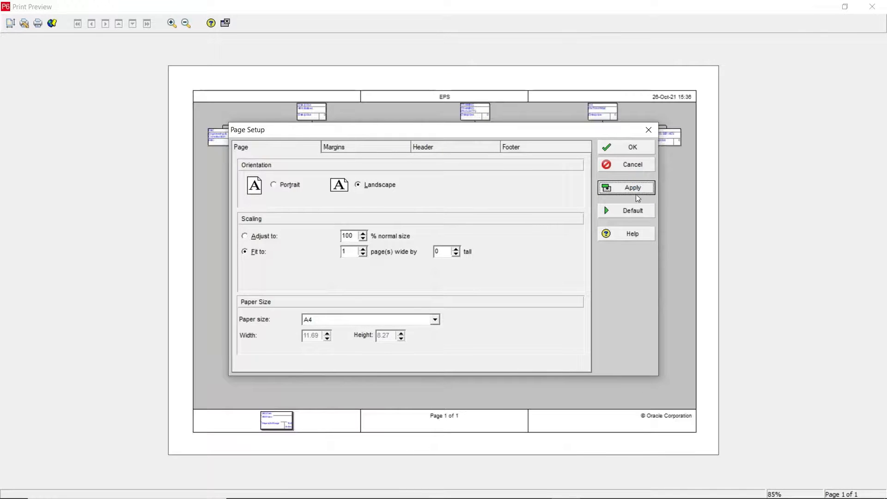
{"action": "left_click", "coordinate": [612, 147]}
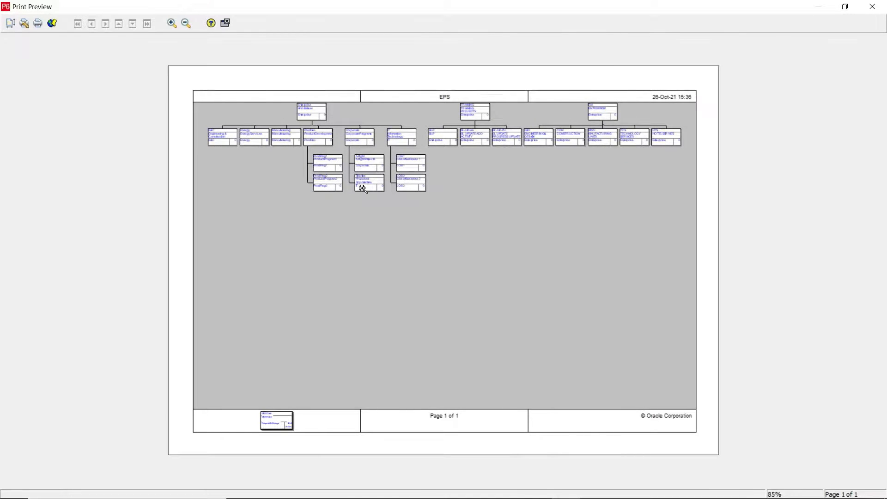
Examine the EPS branches up close in the print preview, and close the preview.
{"action": "left_click", "coordinate": [314, 128]}
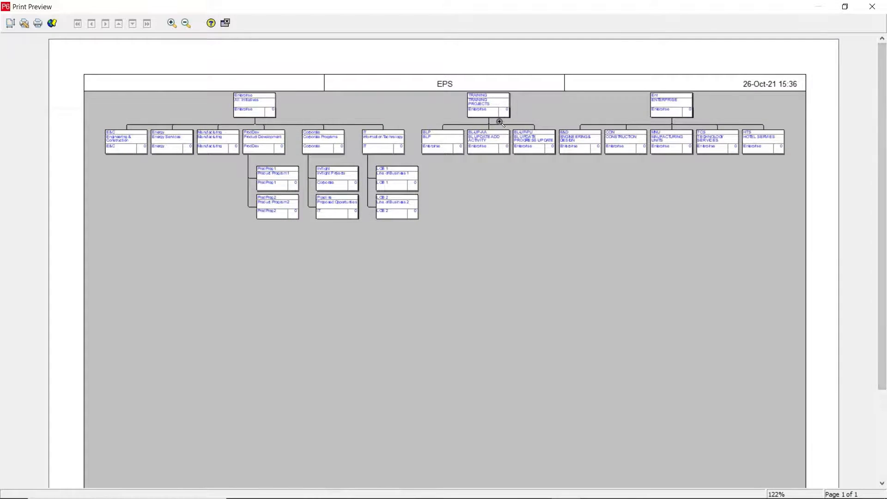
{"action": "left_click", "coordinate": [501, 118]}
{"action": "left_click", "coordinate": [439, 121]}
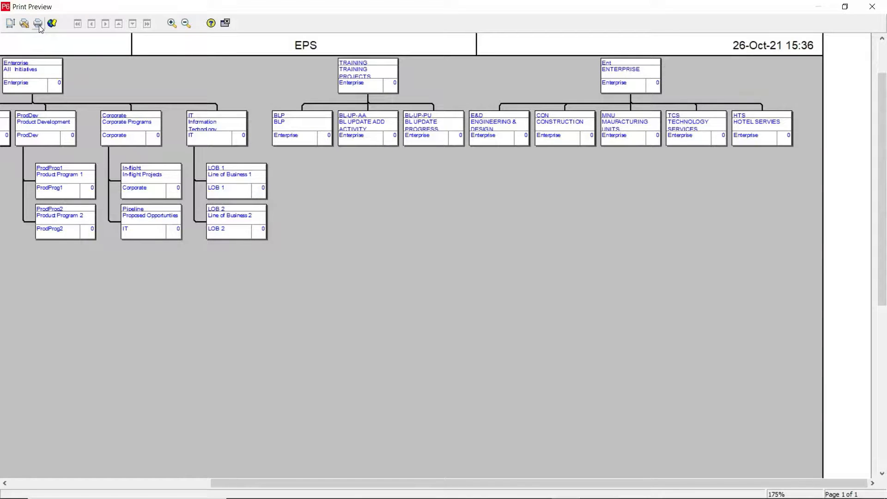
{"action": "left_click", "coordinate": [227, 24]}
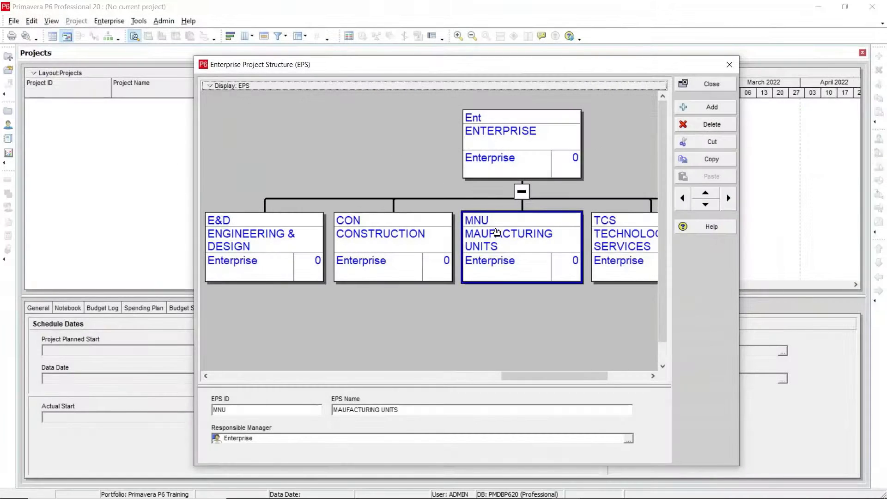
Hide the details pane of the EPS chart and show it again.
{"action": "left_click", "coordinate": [224, 87]}
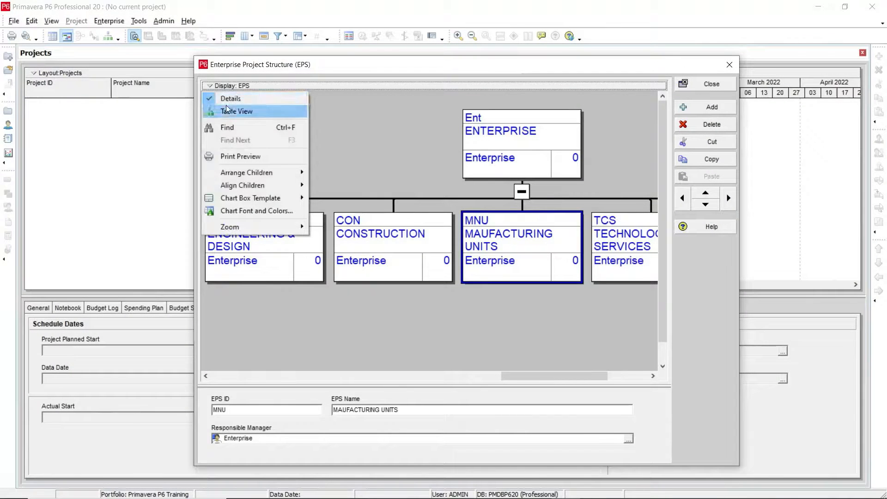
{"action": "left_click", "coordinate": [221, 100]}
{"action": "left_click", "coordinate": [218, 86]}
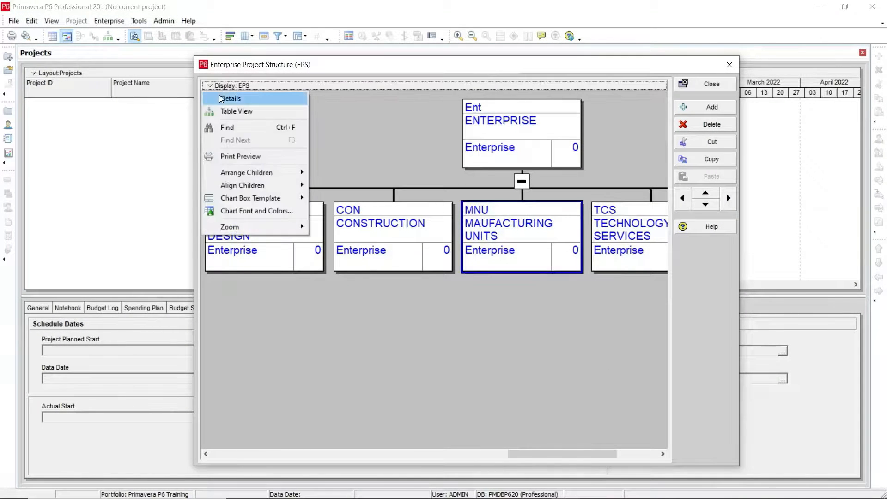
{"action": "left_click", "coordinate": [219, 98]}
Switch the EPS display from chart to Table View, preview the table for printing and close the preview.
{"action": "left_click", "coordinate": [211, 87]}
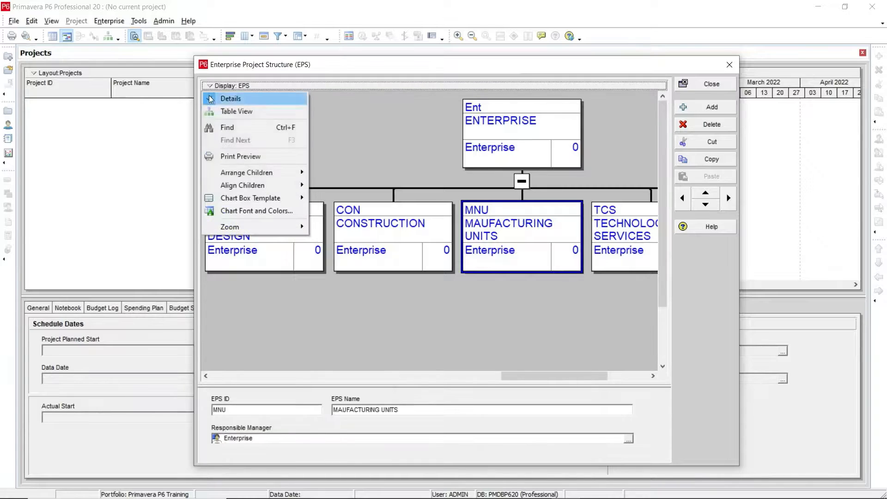
{"action": "left_click", "coordinate": [226, 112]}
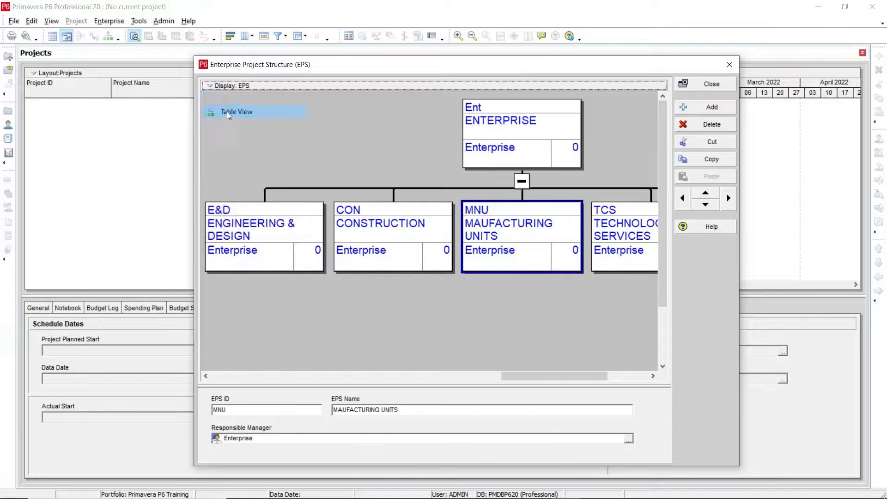
{"action": "left_click", "coordinate": [215, 86]}
{"action": "left_click", "coordinate": [229, 157]}
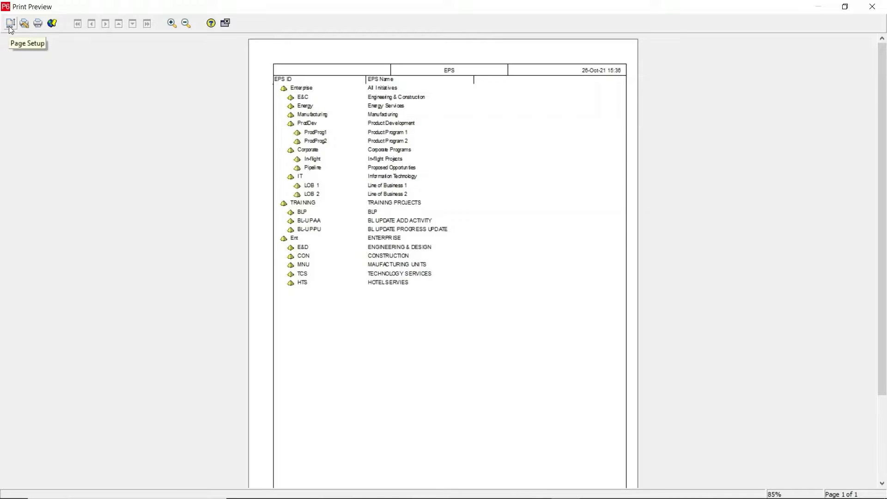
{"action": "left_click", "coordinate": [225, 24]}
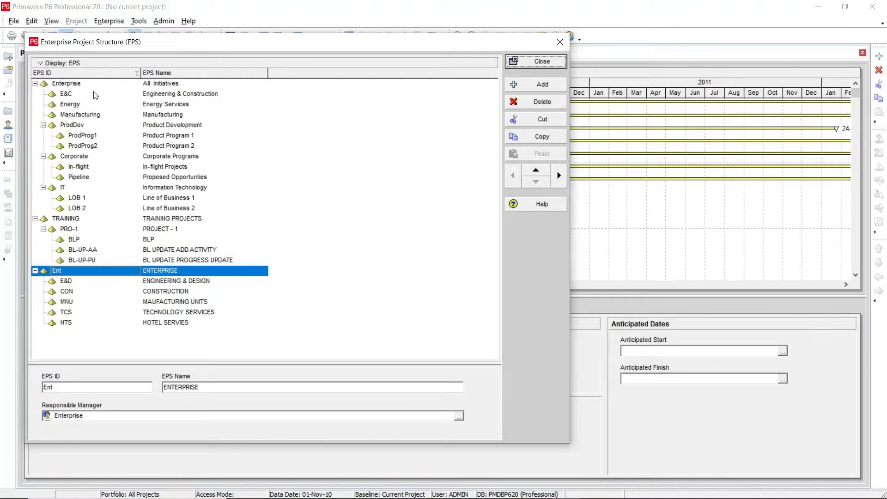
Select the Ent node, move the EPS window aside to uncover the Projects table, and close the EPS window.
{"action": "left_click", "coordinate": [69, 283]}
{"action": "left_click", "coordinate": [63, 272]}
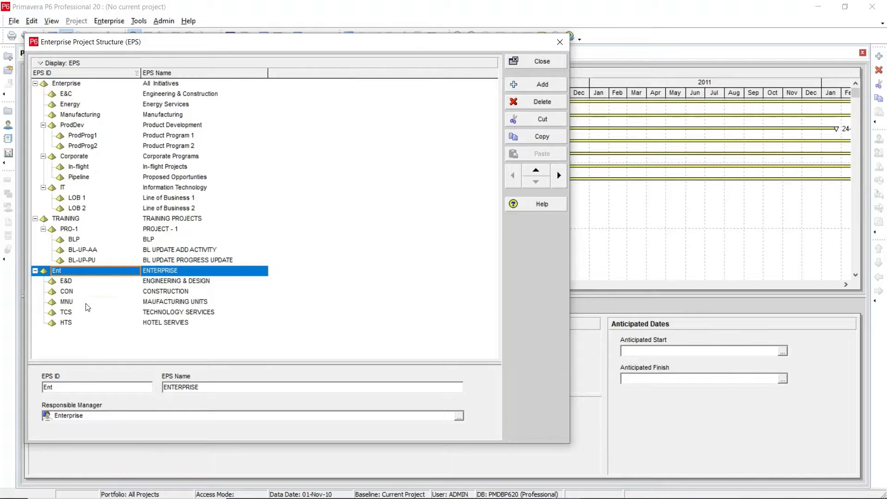
{"action": "left_click_drag", "start_coordinate": [228, 45], "coordinate": [504, 37]}
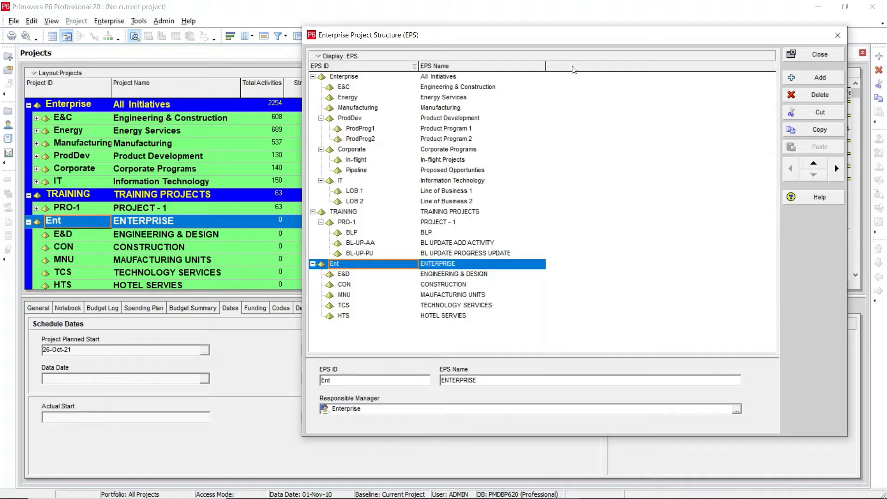
{"action": "left_click", "coordinate": [797, 59]}
Examine the ENTERPRISE node and its child nodes, such as ENGINEERING & DESIGN and CONSTRUCTION, in the Projects table.
{"action": "left_click", "coordinate": [125, 221]}
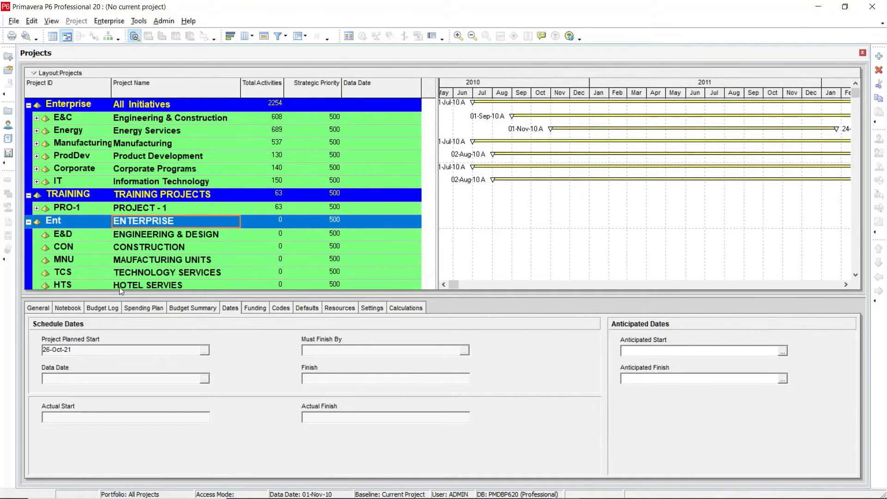
{"action": "left_click", "coordinate": [71, 234]}
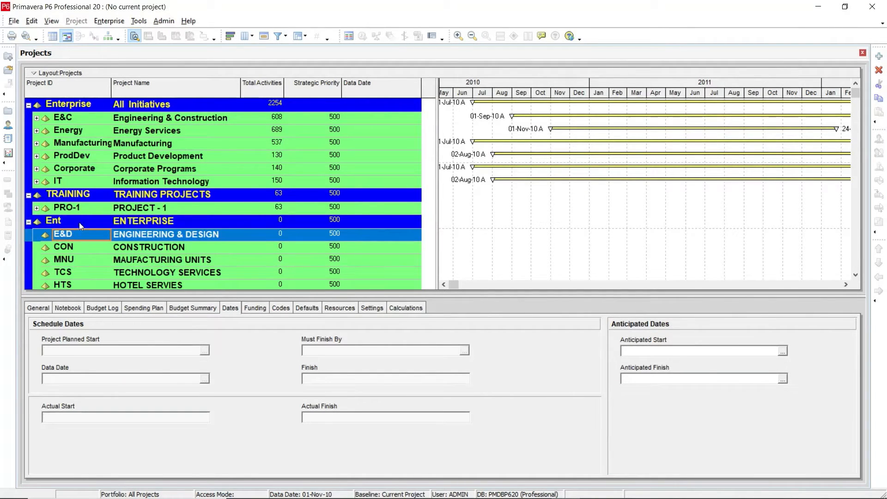
{"action": "left_click", "coordinate": [141, 224]}
{"action": "left_click", "coordinate": [155, 235]}
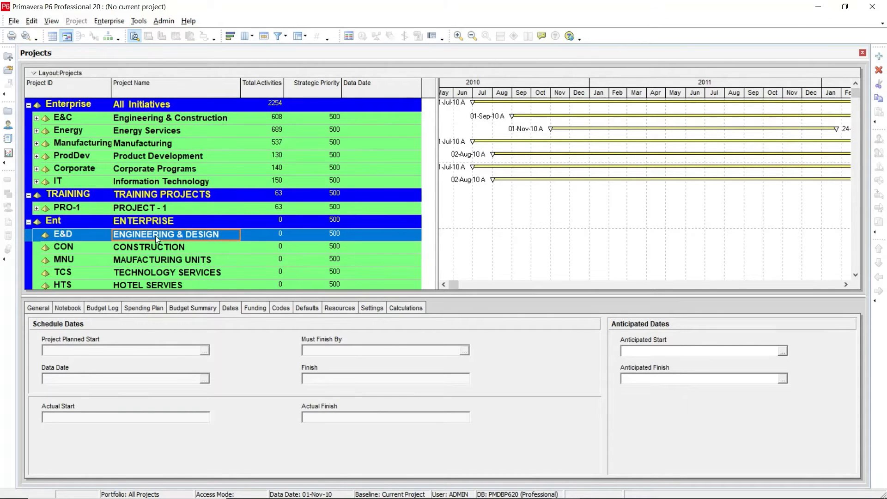
{"action": "left_click", "coordinate": [162, 224]}
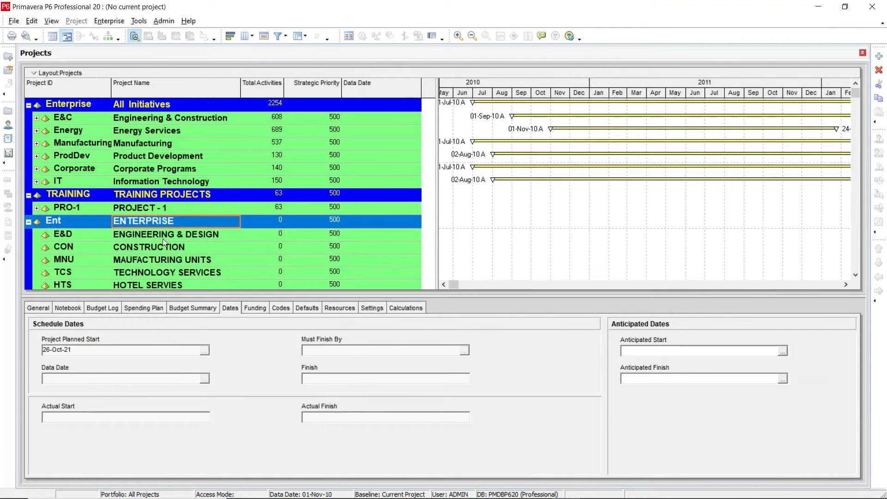
{"action": "left_click", "coordinate": [153, 235]}
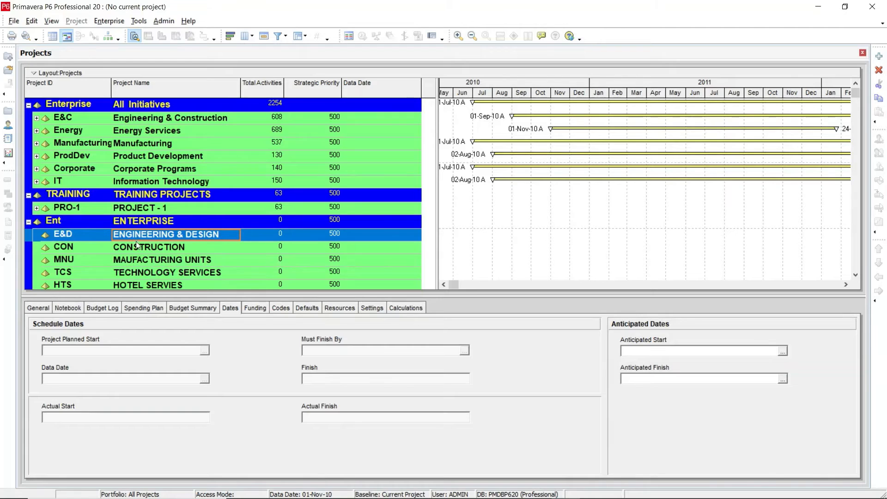
{"action": "left_click", "coordinate": [135, 248]}
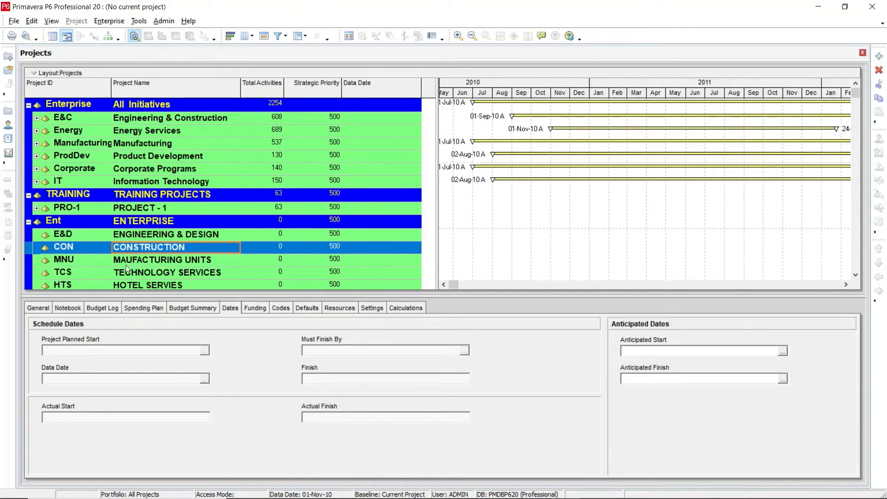
{"action": "left_click", "coordinate": [135, 235]}
{"action": "left_click", "coordinate": [138, 247]}
{"action": "left_click", "coordinate": [140, 259]}
{"action": "left_click", "coordinate": [140, 271]}
{"action": "left_click", "coordinate": [135, 223]}
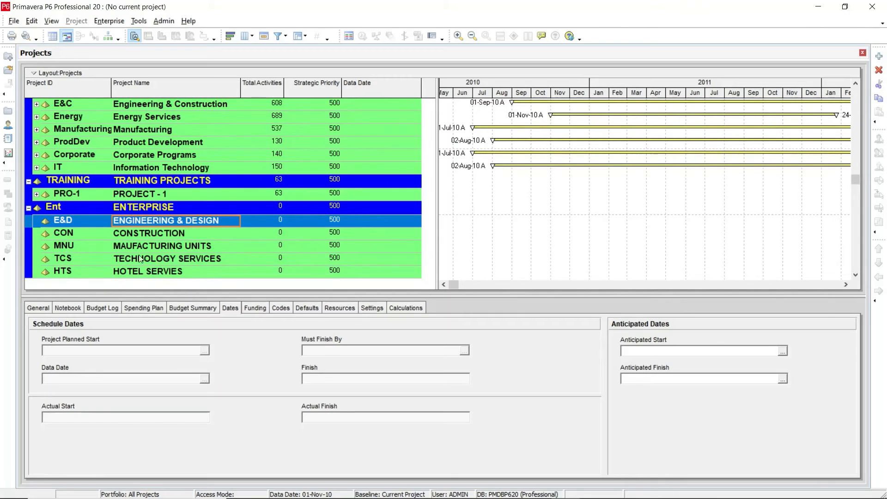
{"action": "scroll", "coordinate": [141, 213], "scroll_direction": "up", "scroll_amount": 1}
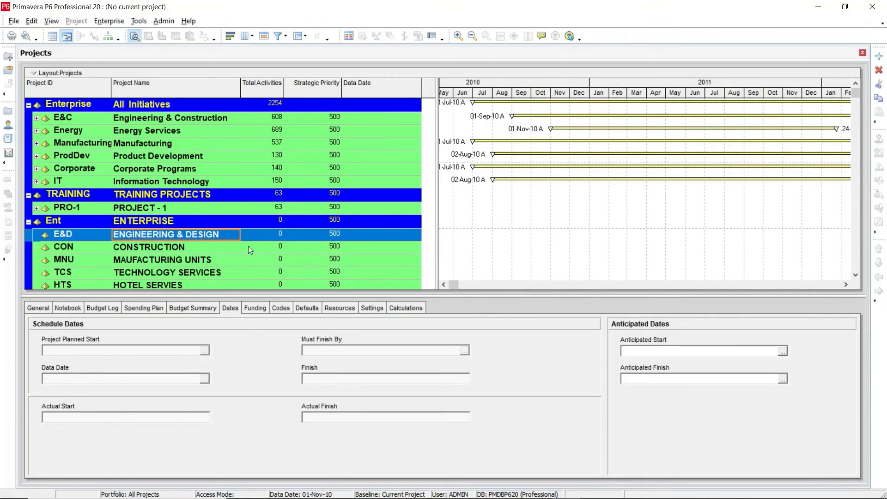